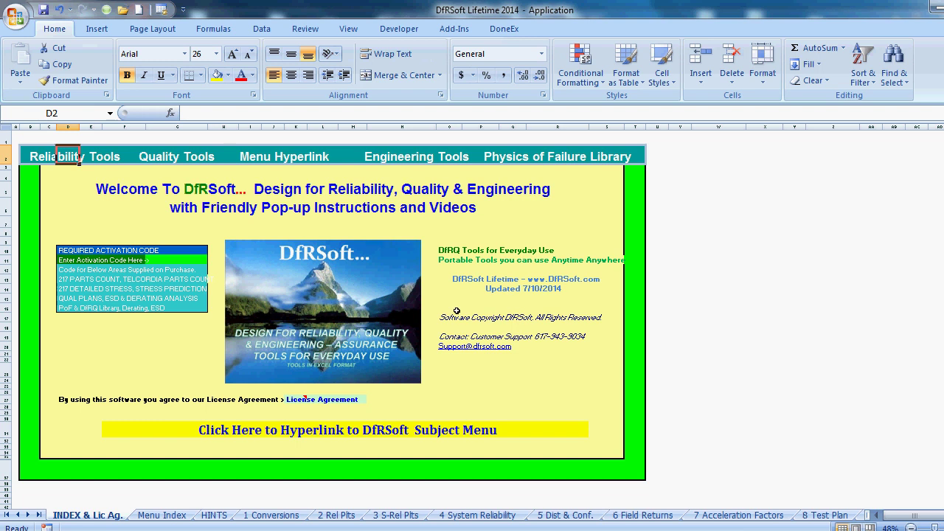
Open the Reliability Tools subject menu and look through its reliability, quality and engineering tool lists.
left_click(117, 177)
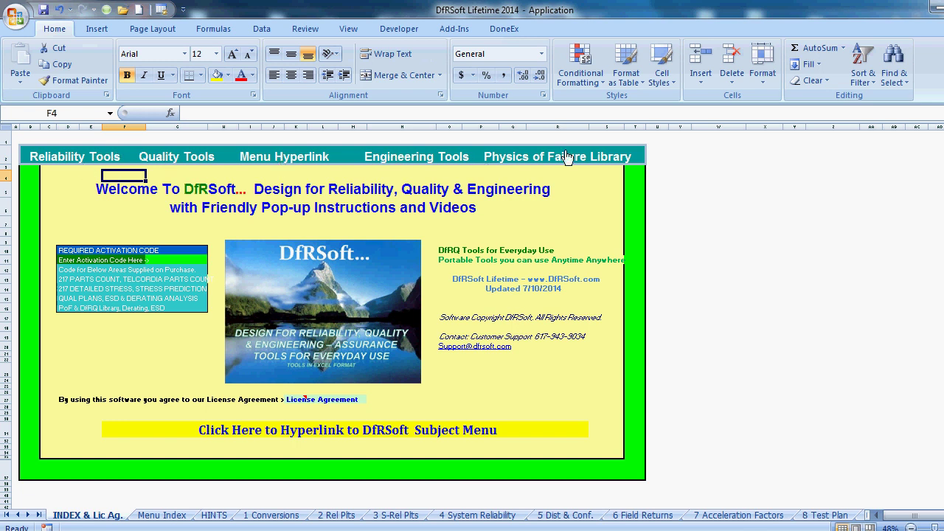
left_click(73, 162)
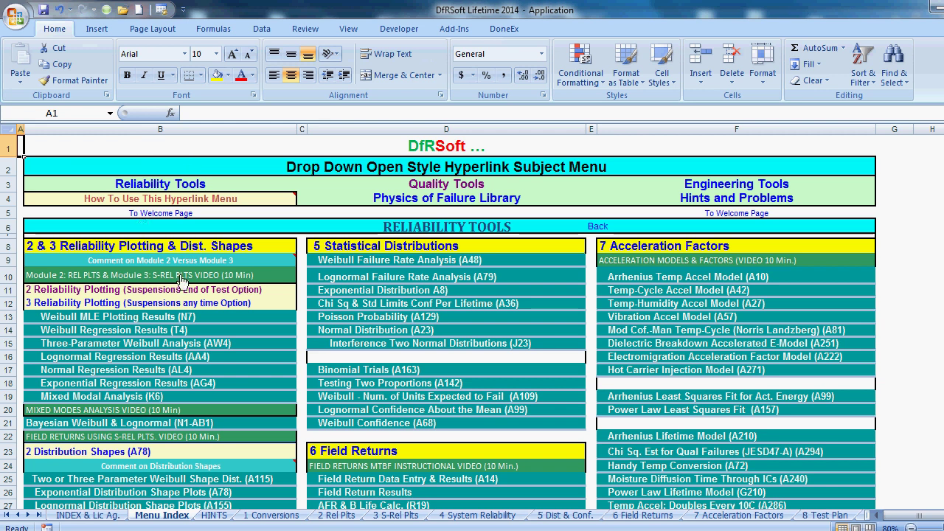
scroll(335, 377, "down", 2)
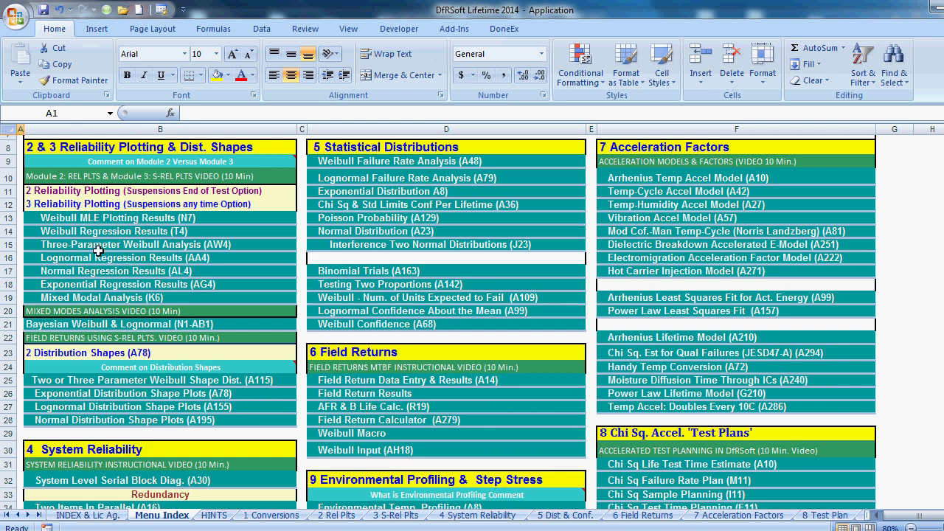
scroll(137, 430, "down", 4)
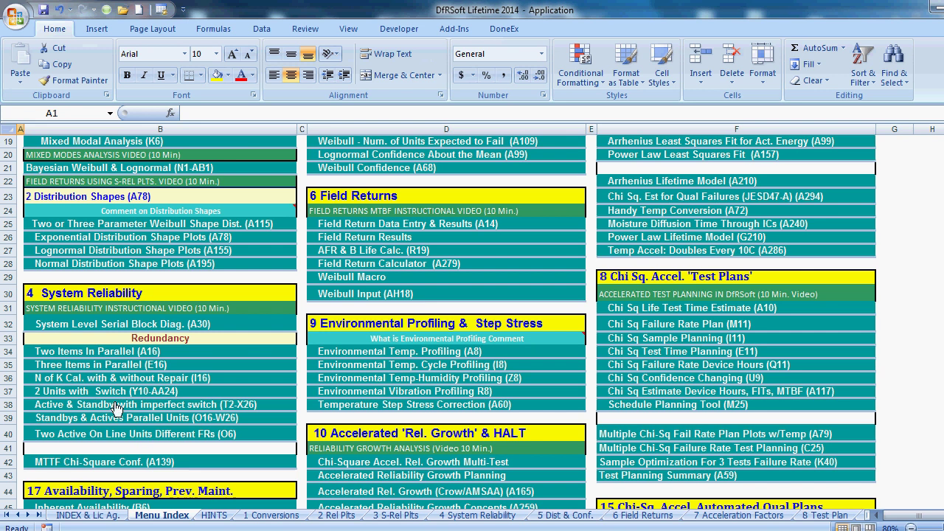
scroll(122, 398, "down", 10)
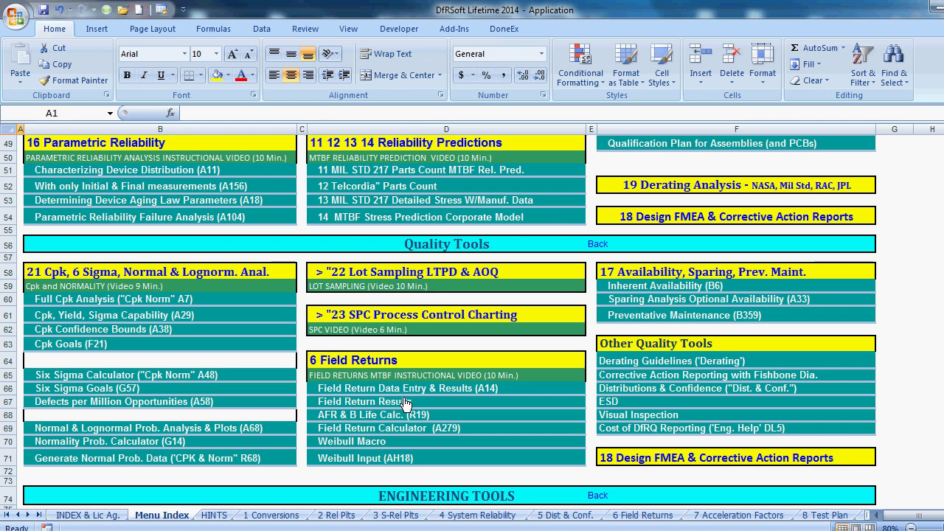
scroll(662, 358, "down", 2)
scroll(662, 358, "down", 5)
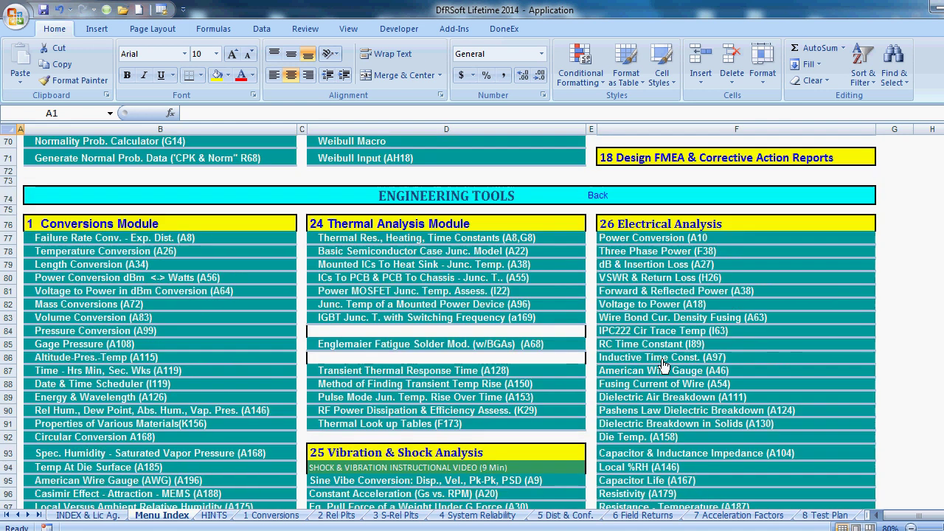
scroll(656, 361, "down", 2)
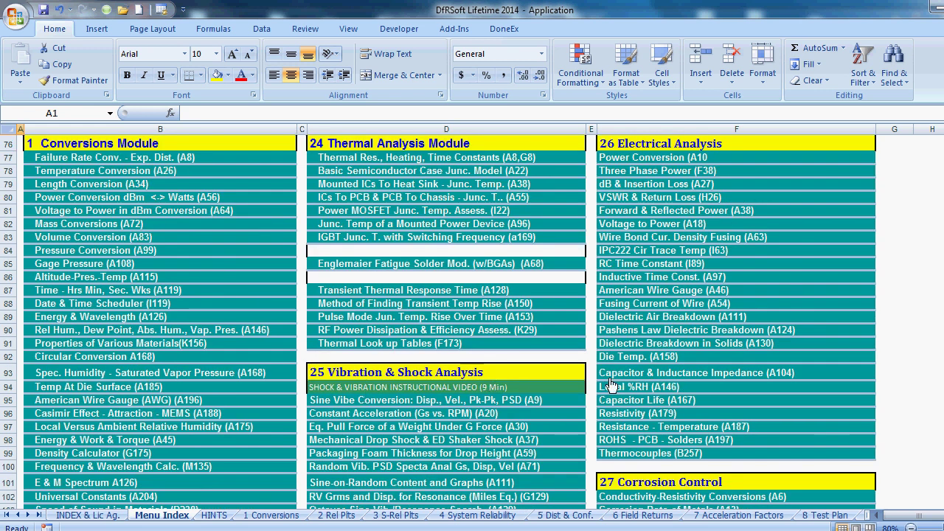
scroll(604, 379, "down", 1)
scroll(604, 378, "up", 1)
scroll(604, 379, "down", 2)
scroll(605, 378, "down", 8)
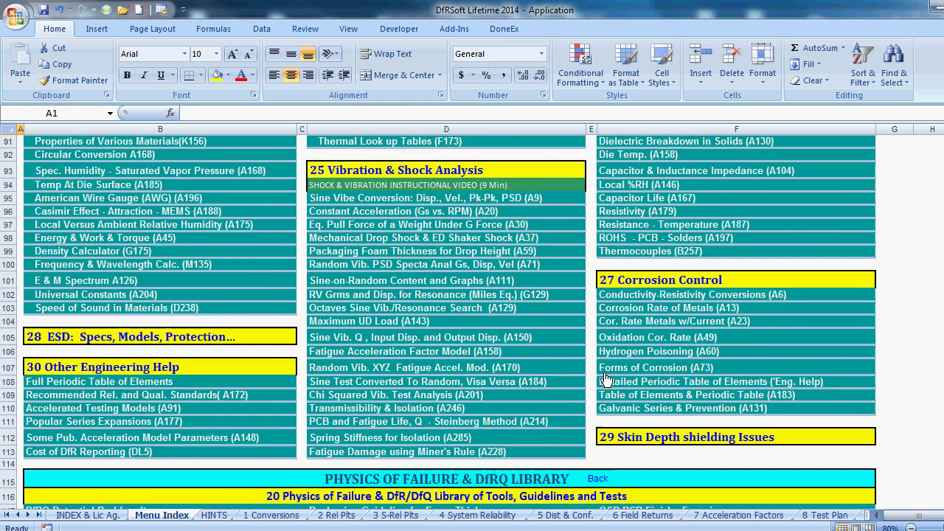
scroll(597, 369, "up", 5)
scroll(598, 370, "up", 20)
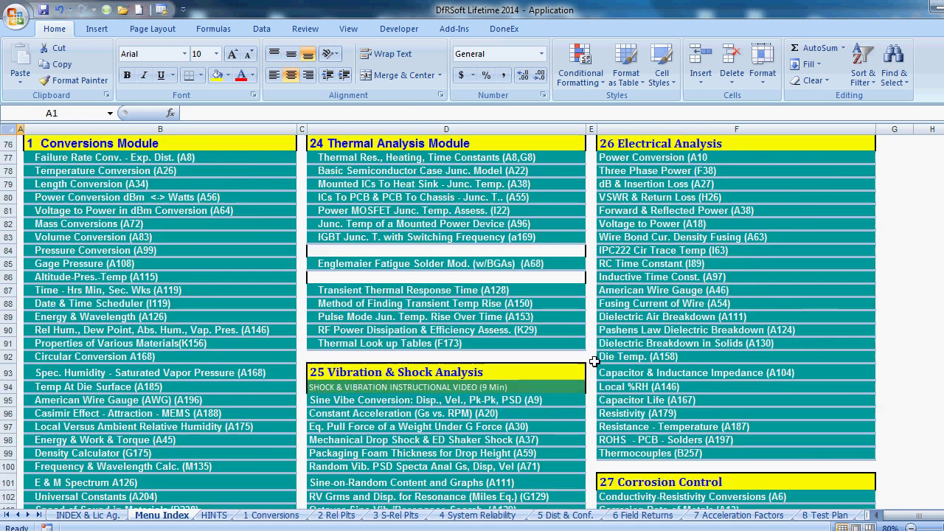
scroll(591, 359, "up", 1)
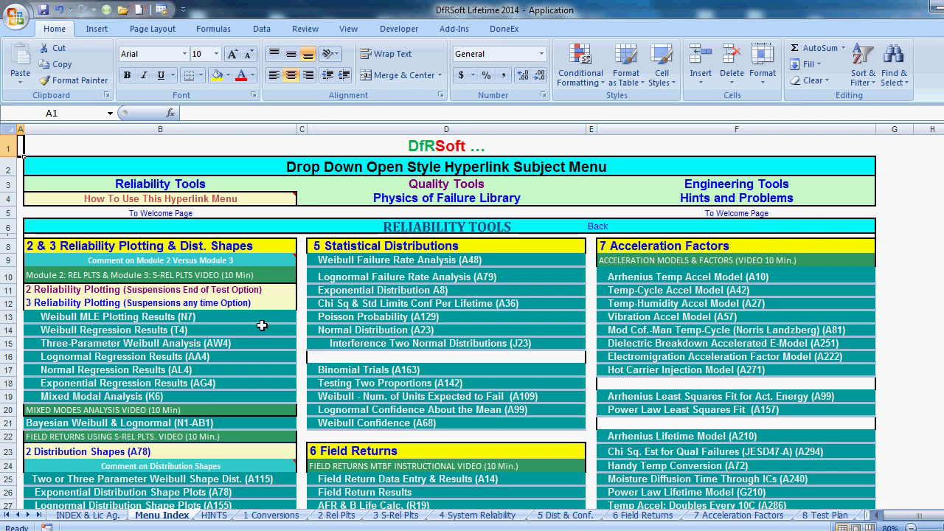
View the 2 Rel Plts sheet, return to the Menu Index, and reopen it through the 2 Reliability Plotting (Suspensions End of Test Option) hyperlink.
left_click(329, 518)
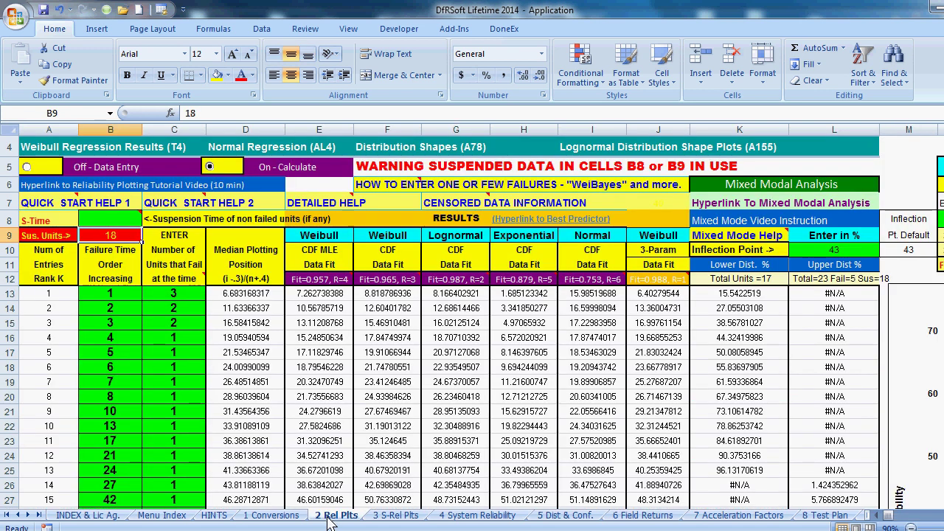
left_click(161, 515)
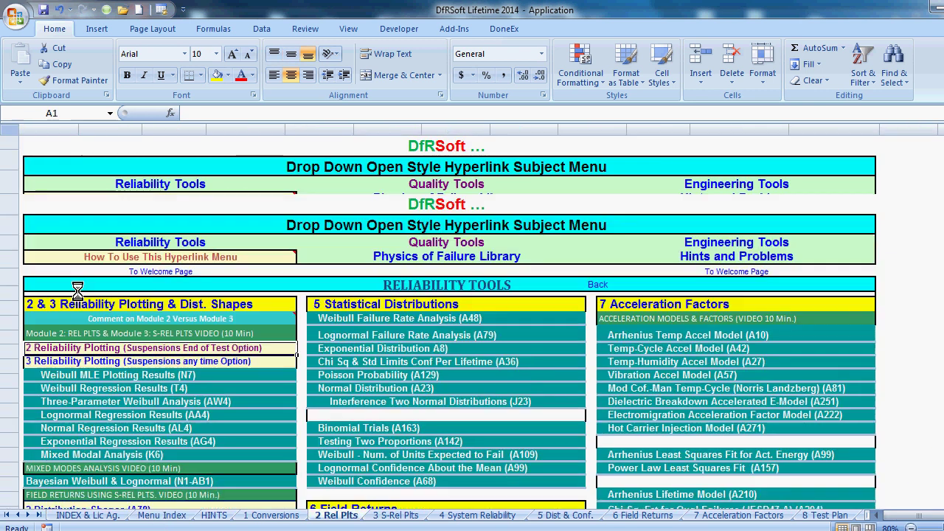
left_click(79, 296)
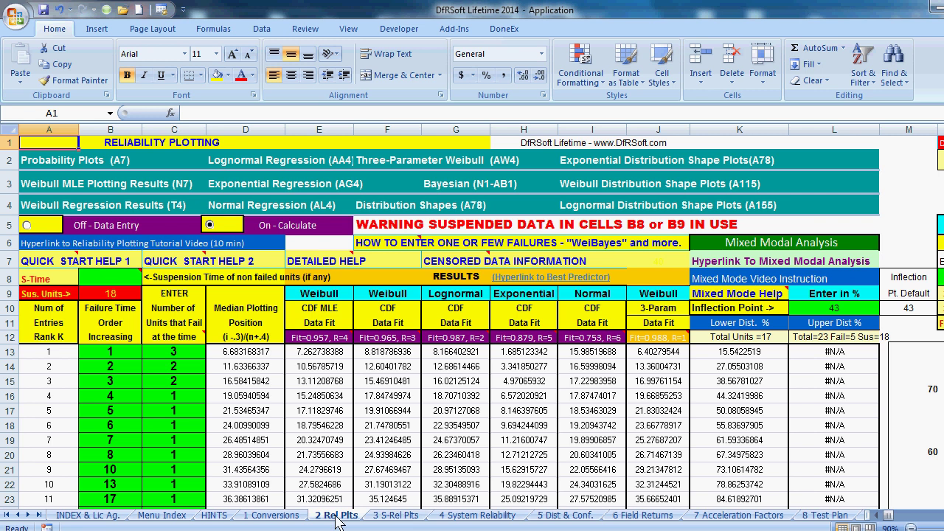
Show the 3 S-Rel Plts sheet and highlight its failure/suspension entries in cells D14 to D30.
left_click(391, 521)
scroll(198, 213, "up", 3)
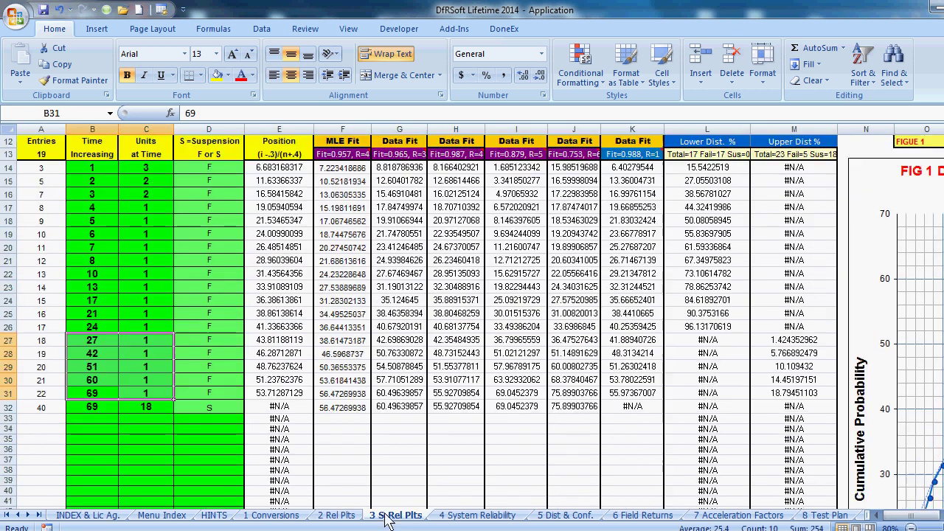
left_click(198, 213)
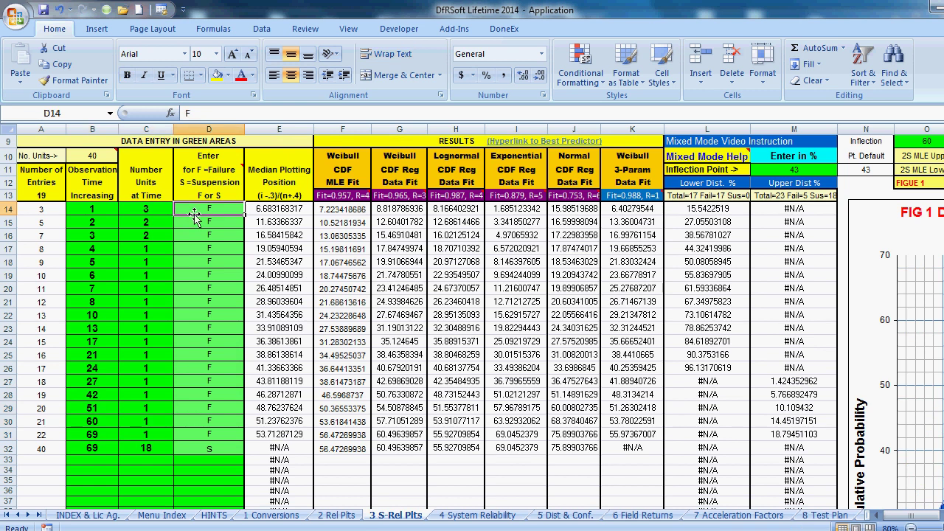
left_click_drag(193, 212, 190, 426)
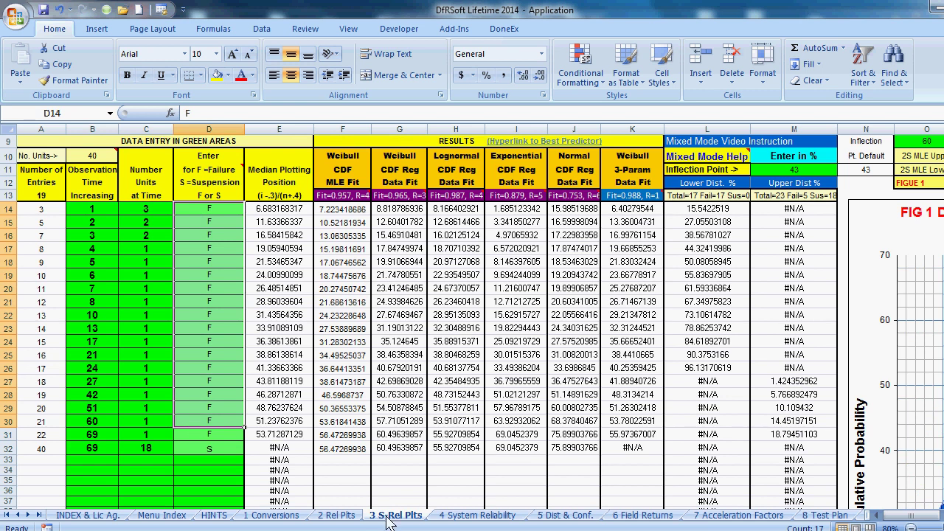
Return to the 2 Rel Plts sheet and highlight the failure times and failed-unit counts in cells B13 to C30.
left_click(335, 517)
scroll(261, 414, "down", 2)
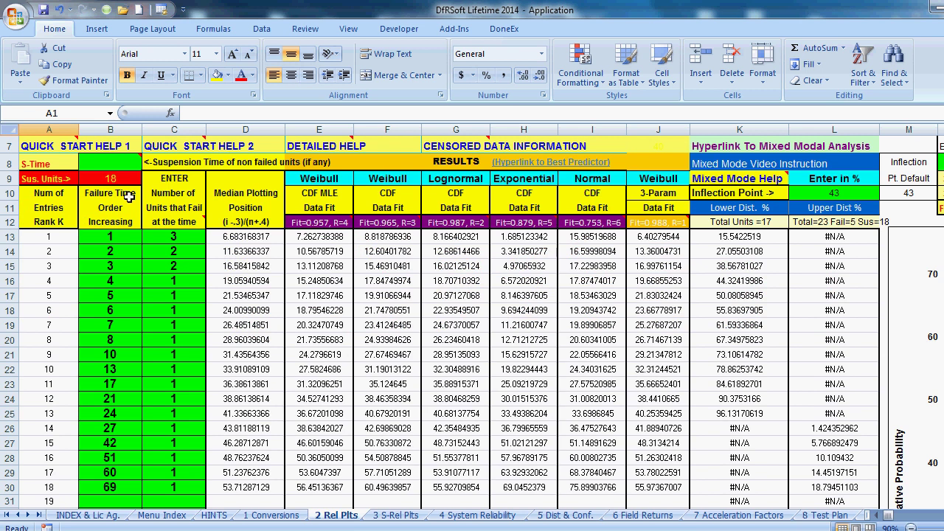
left_click_drag(112, 237, 157, 483)
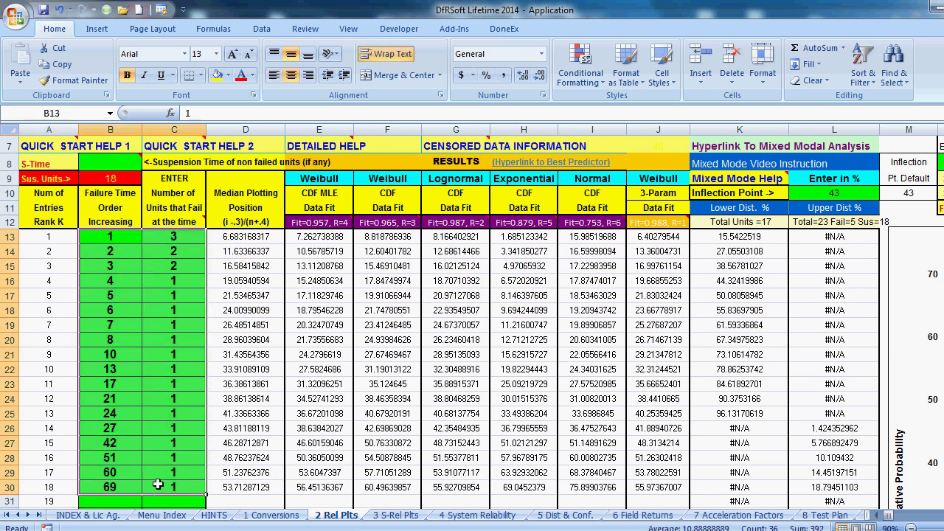
scroll(157, 468, "up", 2)
scroll(157, 467, "down", 2)
left_click(157, 358)
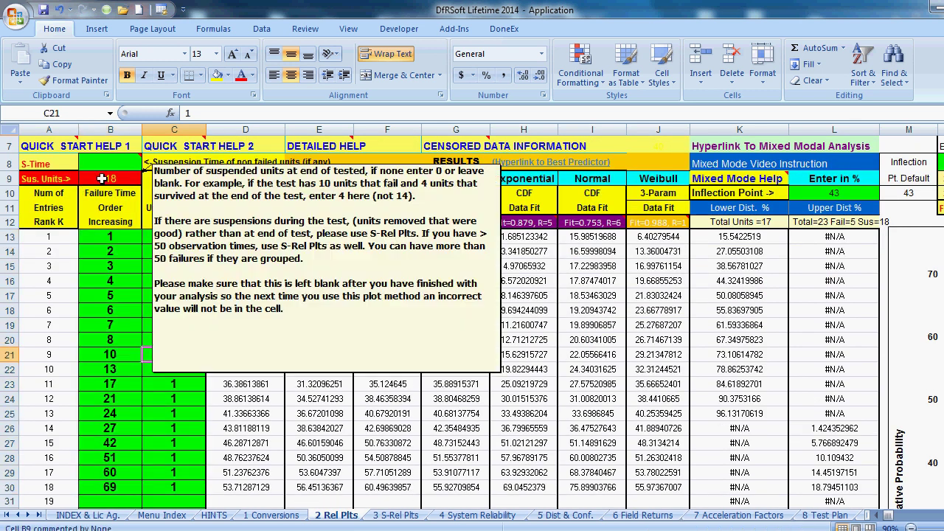
Clear the suspended units in cell B9 to recalculate the fits, and set the cell back to 18.
left_click(85, 182)
key("BackSpace")
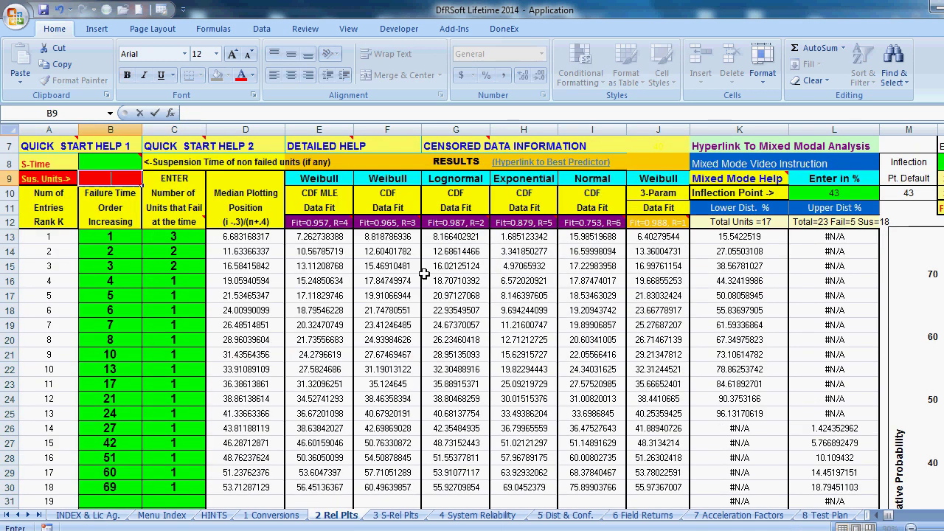
key("Return")
left_click(113, 179)
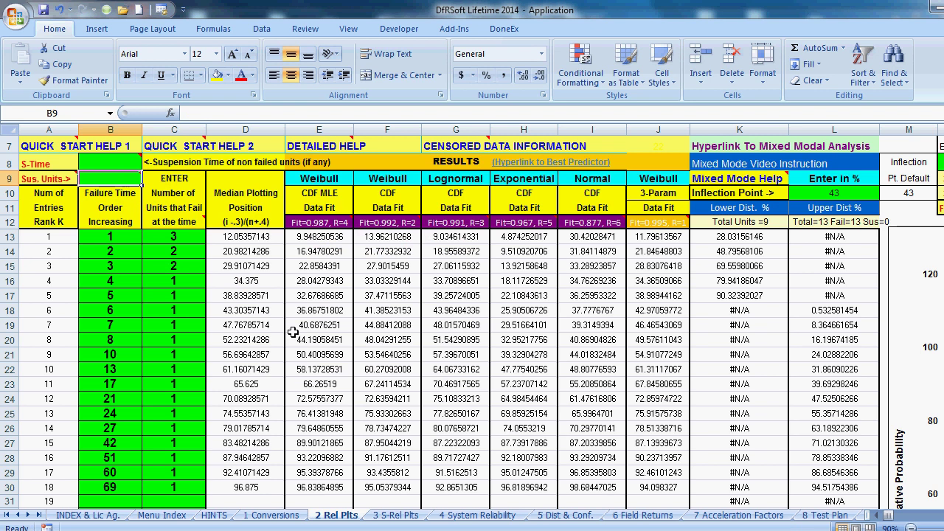
type("18")
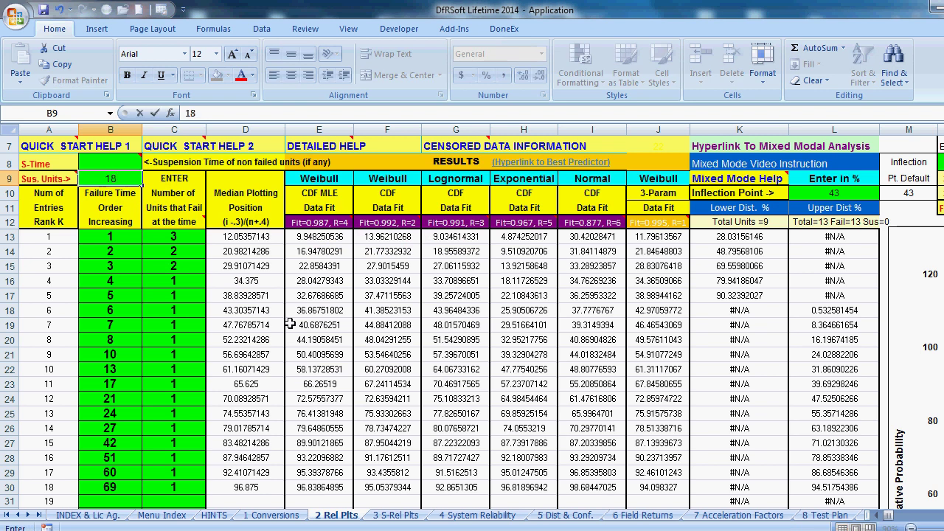
key("Return")
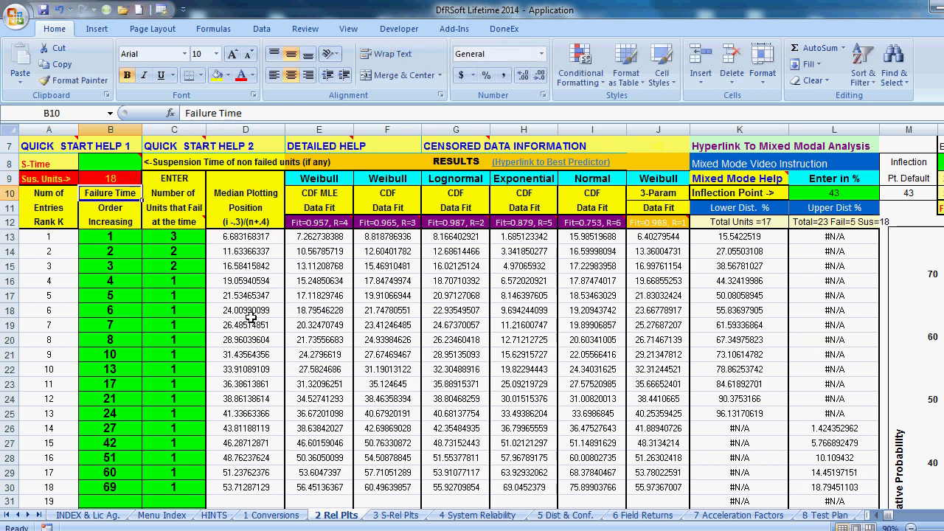
Read the comment on the suspension time cell B8 and check it against the failure data below.
mouse_move(108, 163)
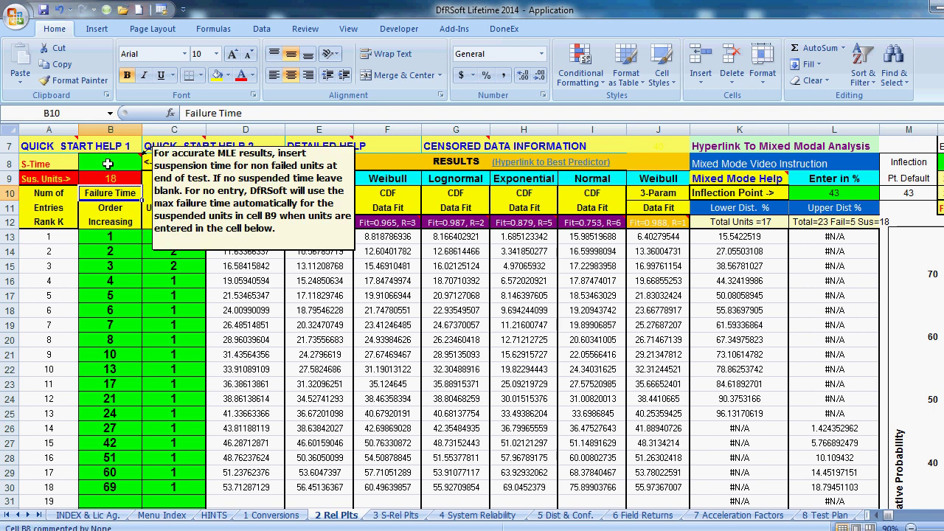
left_click(108, 164)
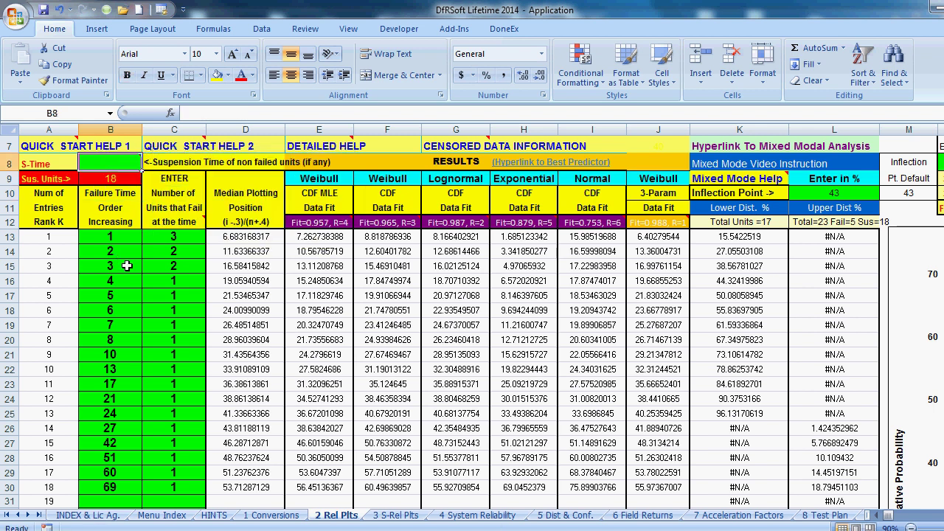
mouse_move(116, 165)
scroll(143, 480, "down", 1)
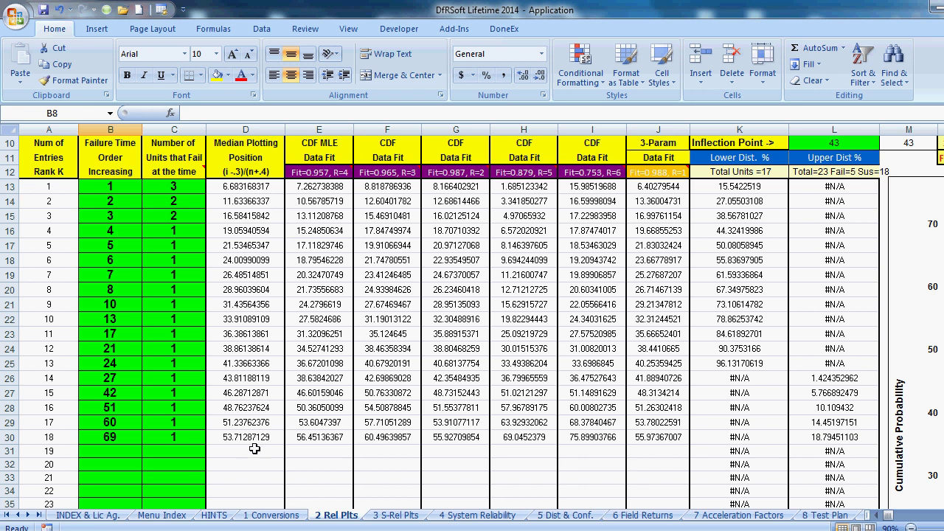
scroll(253, 447, "up", 1)
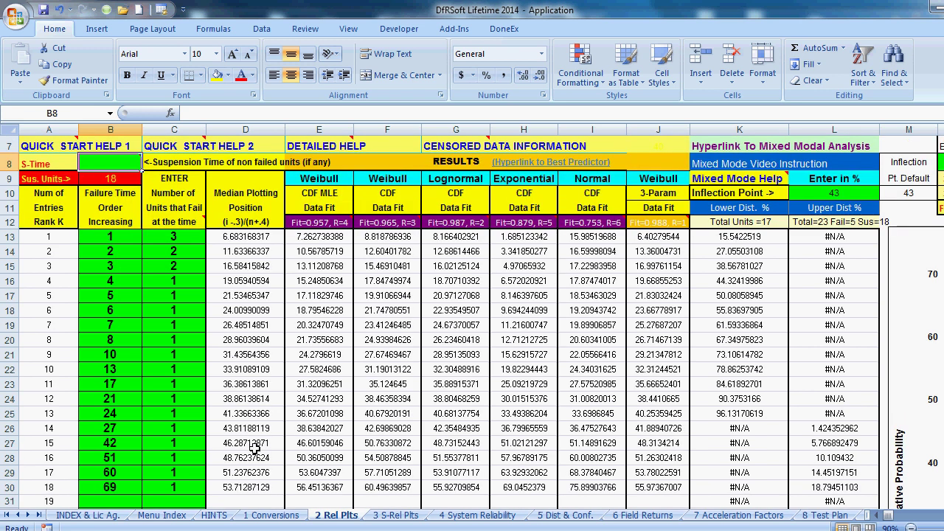
Clear the mixed modal inflection point percentage in cell L10.
left_click(840, 189)
key("Delete")
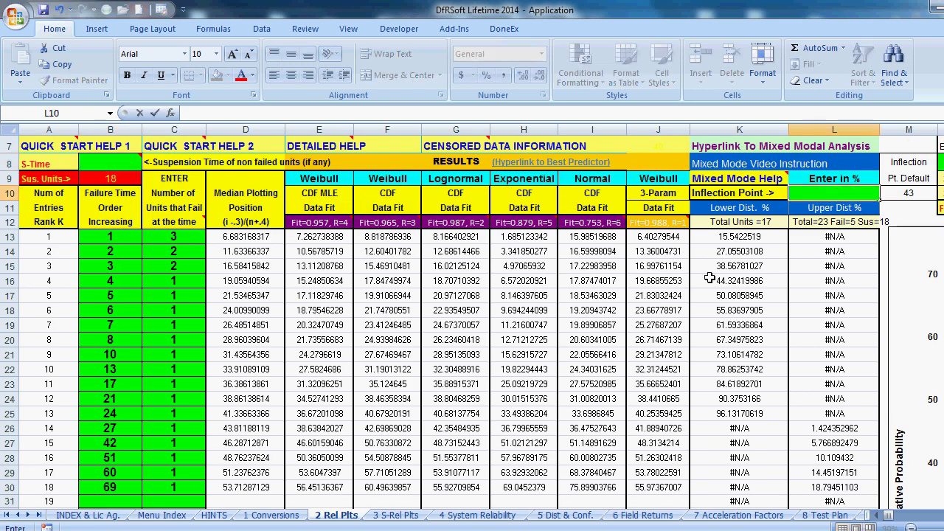
left_click(633, 415)
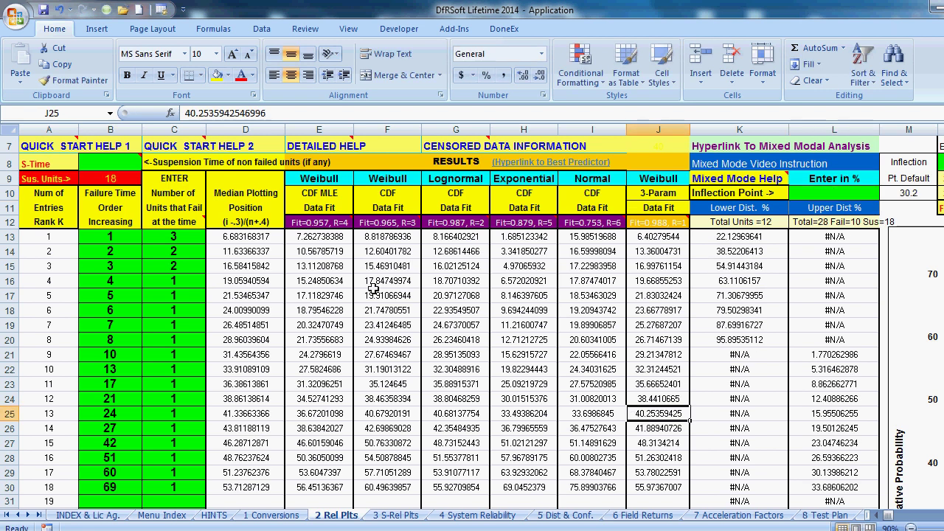
Highlight the distribution fit results in columns E to J and examine the Weibull MLE and Weibull regression probability plots.
left_click_drag(319, 178, 632, 484)
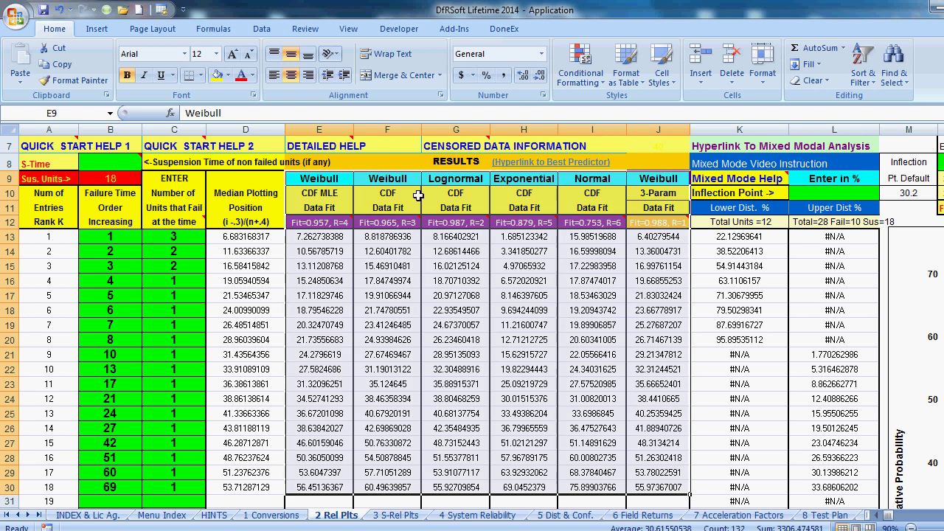
left_click_drag(387, 178, 643, 487)
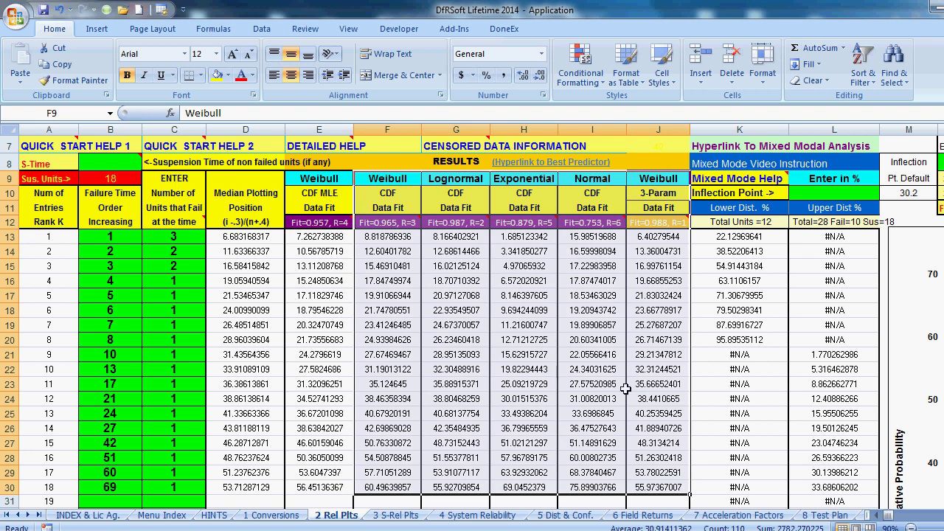
scroll(647, 366, "right", 5)
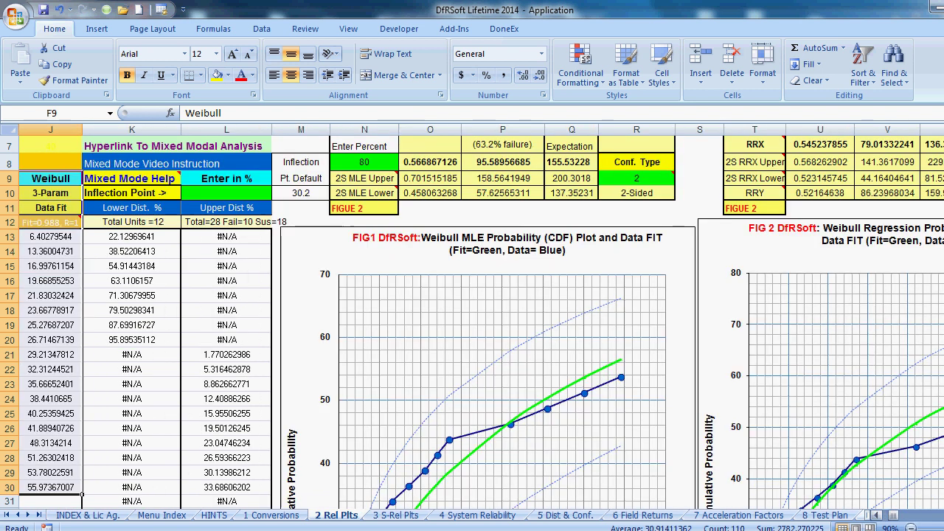
scroll(647, 366, "right", 3)
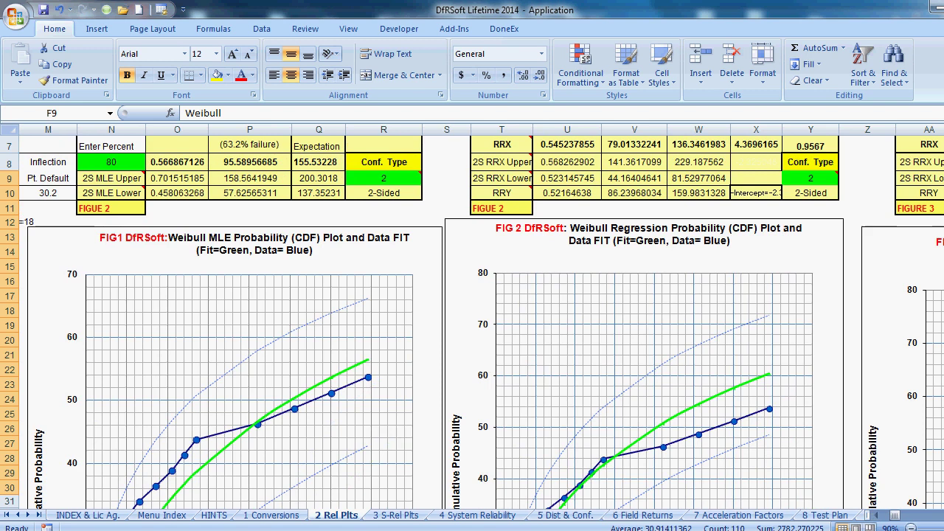
scroll(472, 322, "down", 3)
scroll(694, 191, "down", 1)
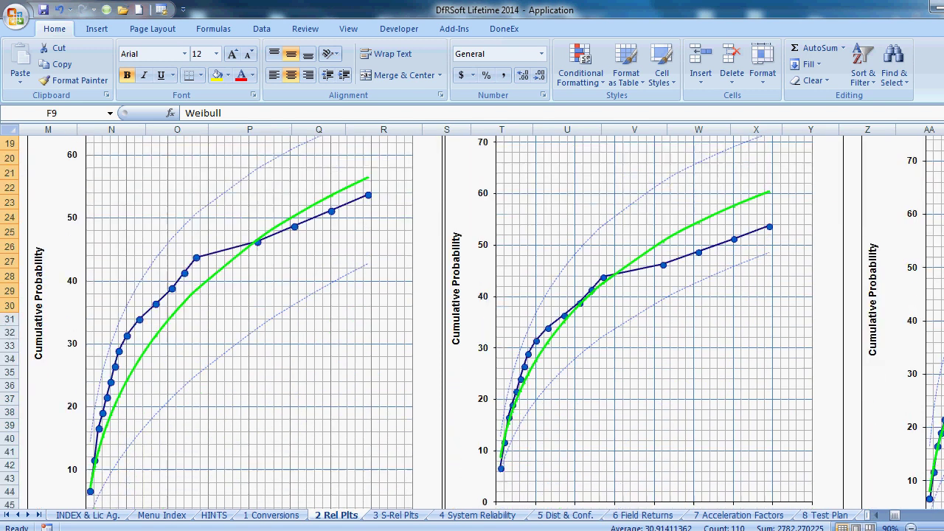
left_click(742, 379)
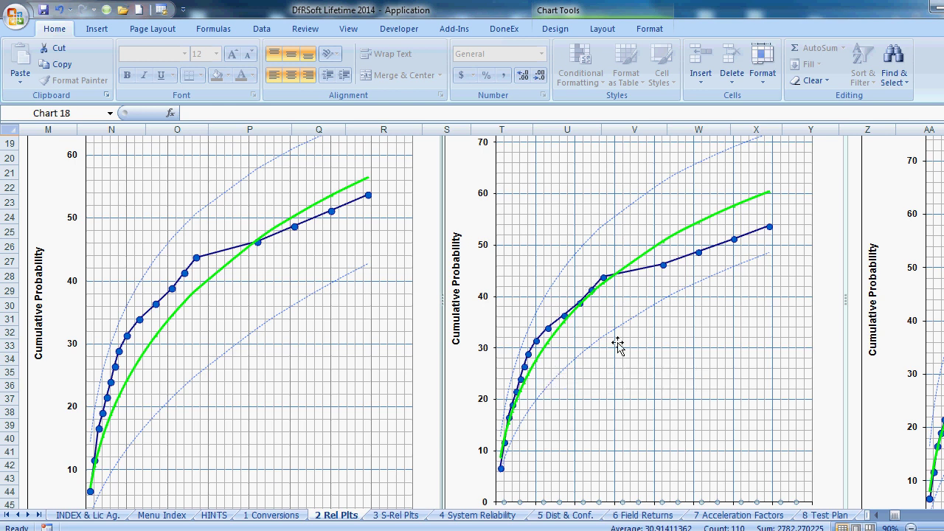
Examine the Weibull Regression Results table and compare the data with the fit in the Figure 2 probability plot.
scroll(627, 352, "up", 6)
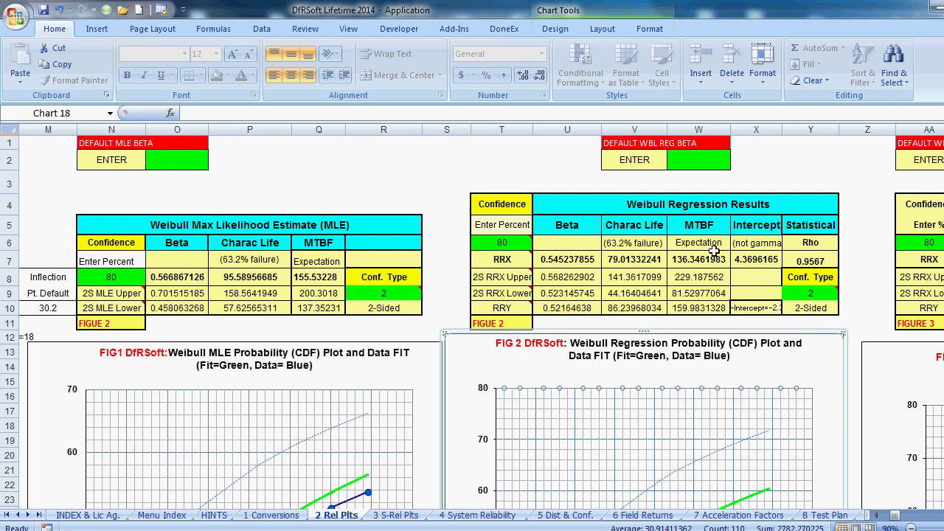
mouse_move(505, 242)
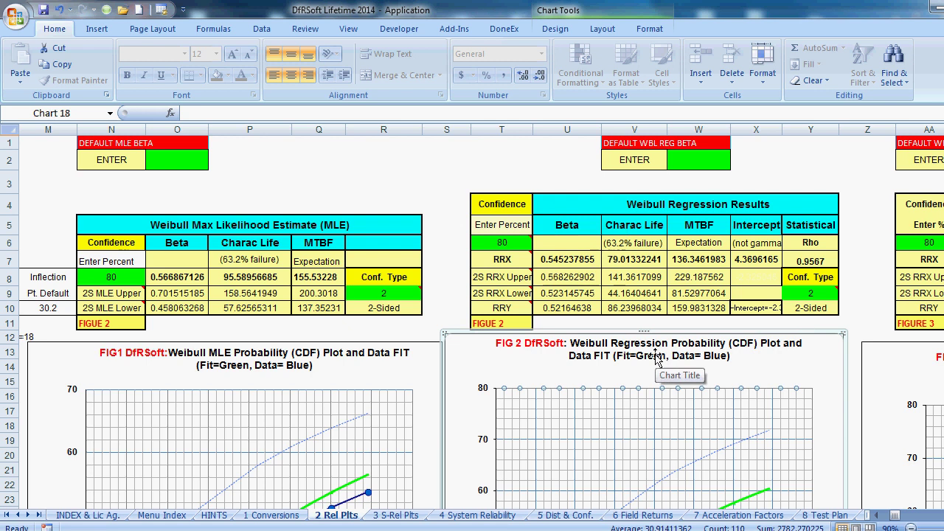
scroll(656, 359, "down", 3)
scroll(659, 362, "down", 2)
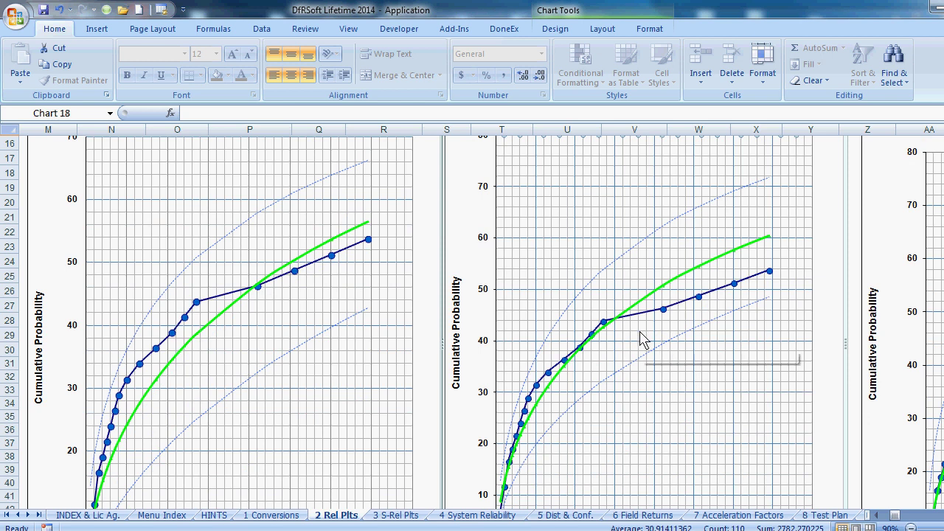
scroll(608, 329, "down", 1)
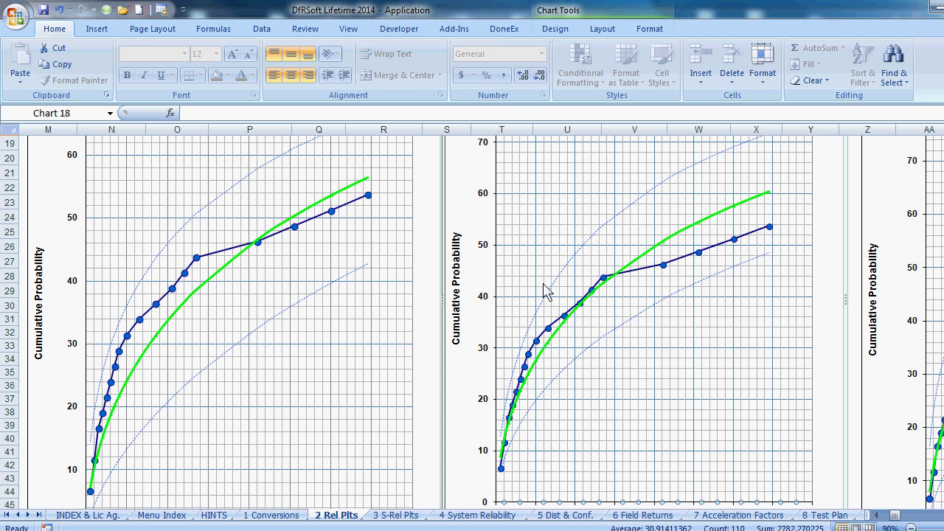
mouse_move(606, 285)
Return to the reliability data table and examine the Mixed Modal Analysis block in columns K and L.
left_click(879, 514)
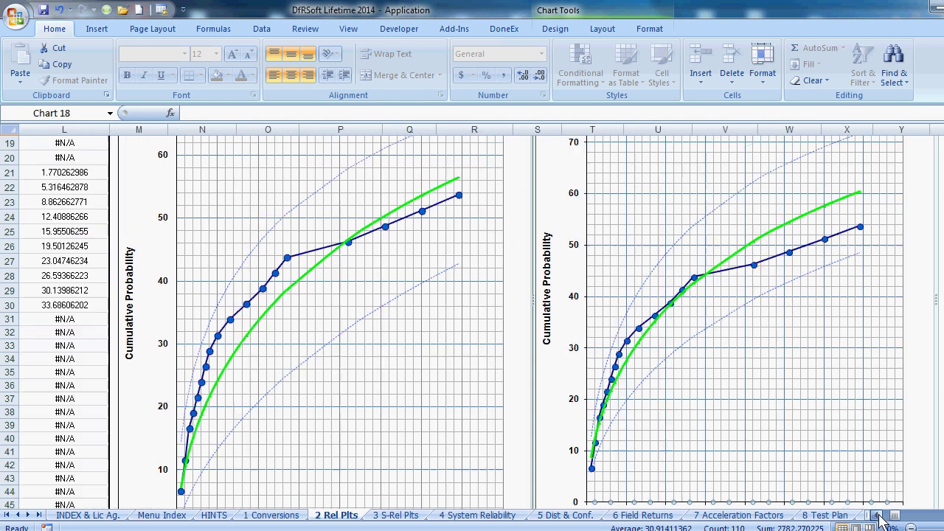
left_click(878, 515)
scroll(893, 470, "up", 6)
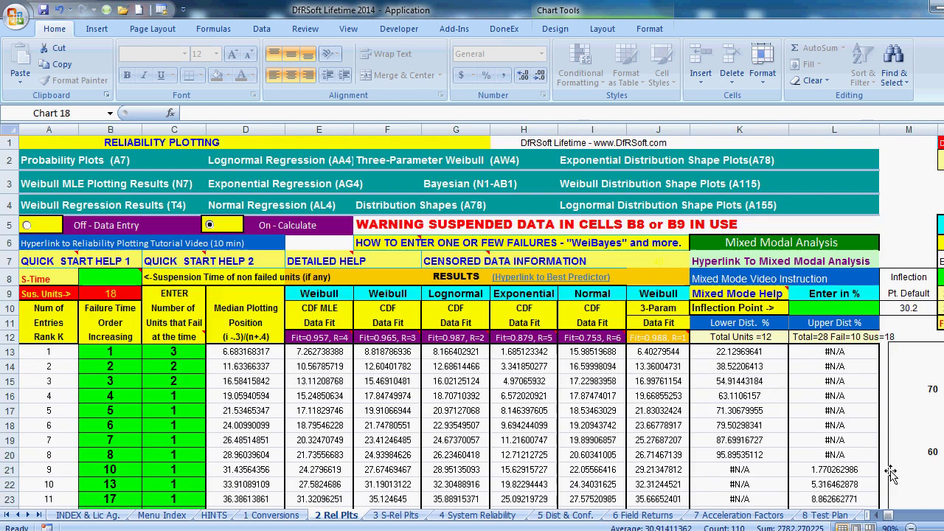
scroll(778, 262, "down", 1)
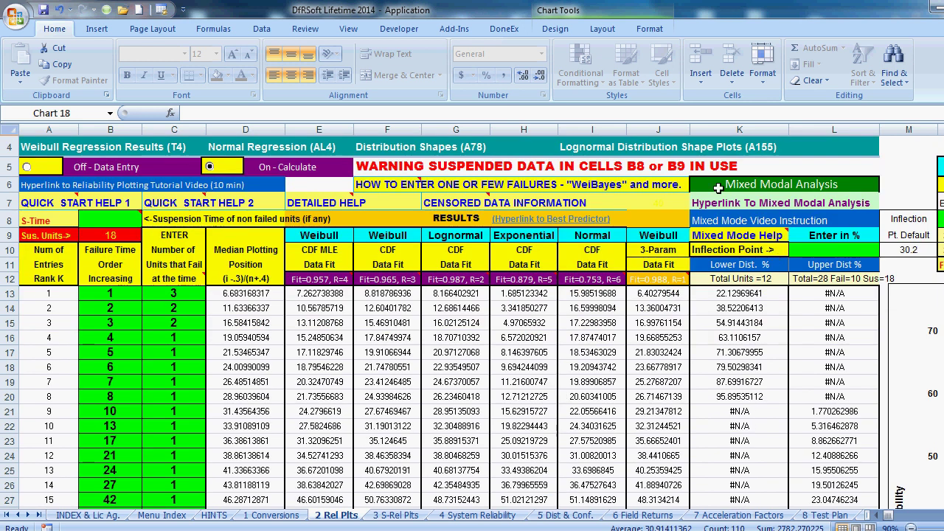
left_click_drag(718, 188, 839, 490)
scroll(835, 443, "down", 3)
scroll(836, 443, "up", 1)
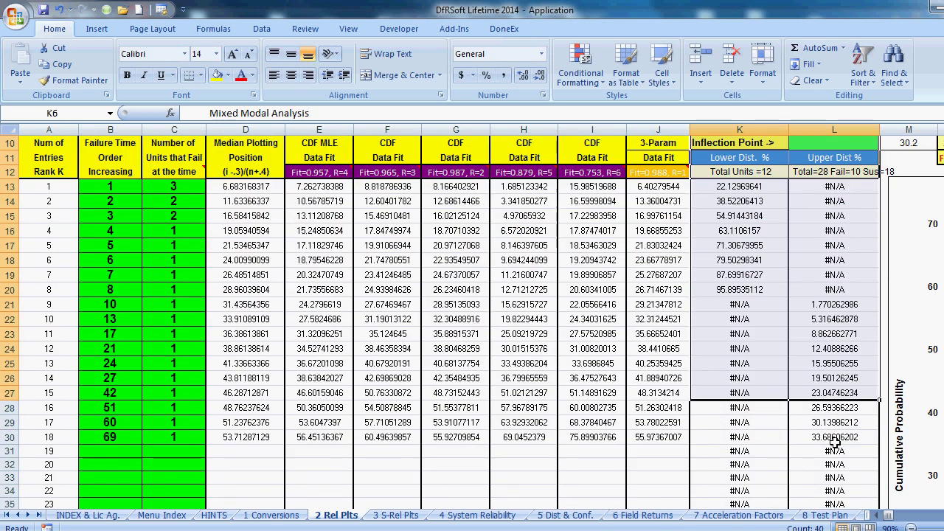
scroll(832, 424, "up", 2)
scroll(826, 420, "down", 1)
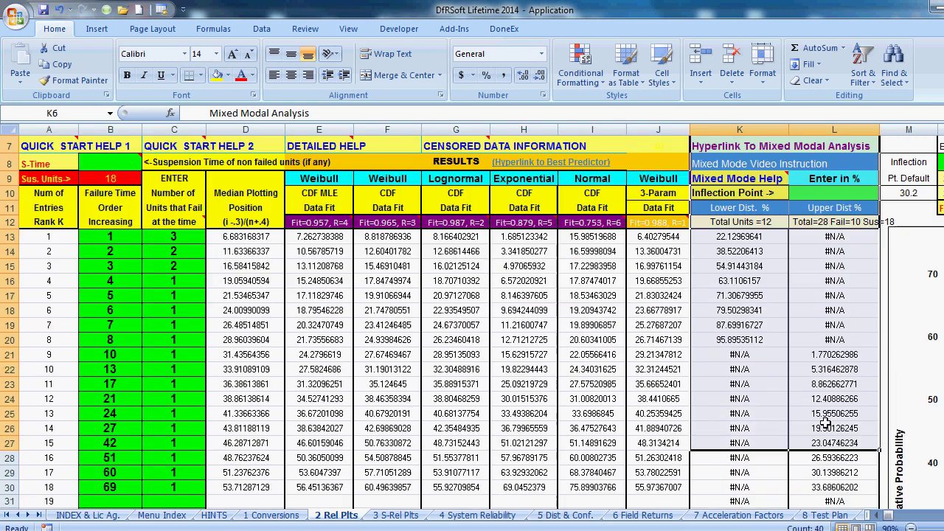
left_click(785, 322)
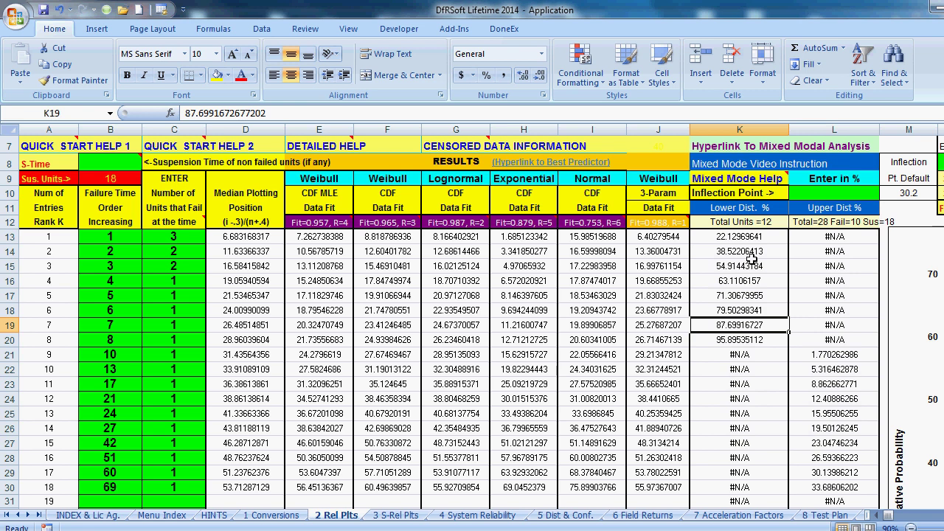
Set the mixed modal inflection point percentage in cell L10 to 43.
left_click(831, 192)
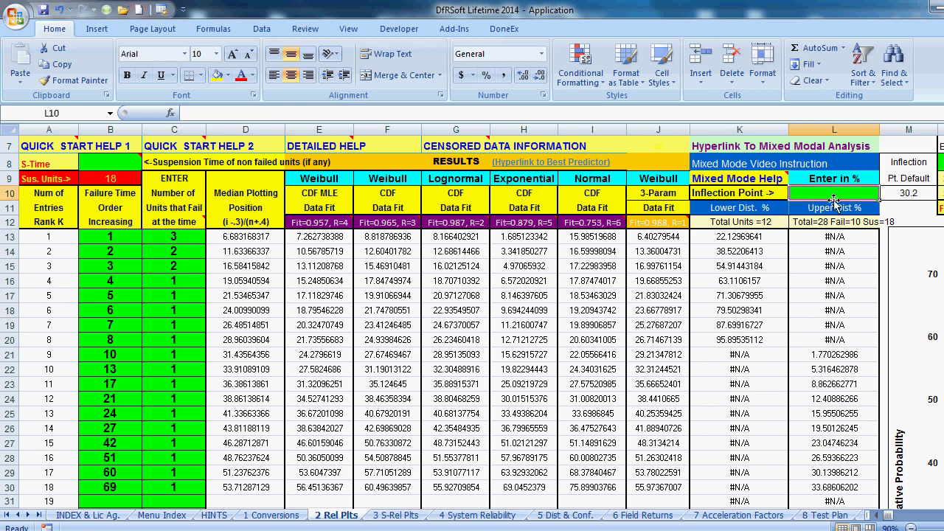
left_click_drag(756, 236, 811, 507)
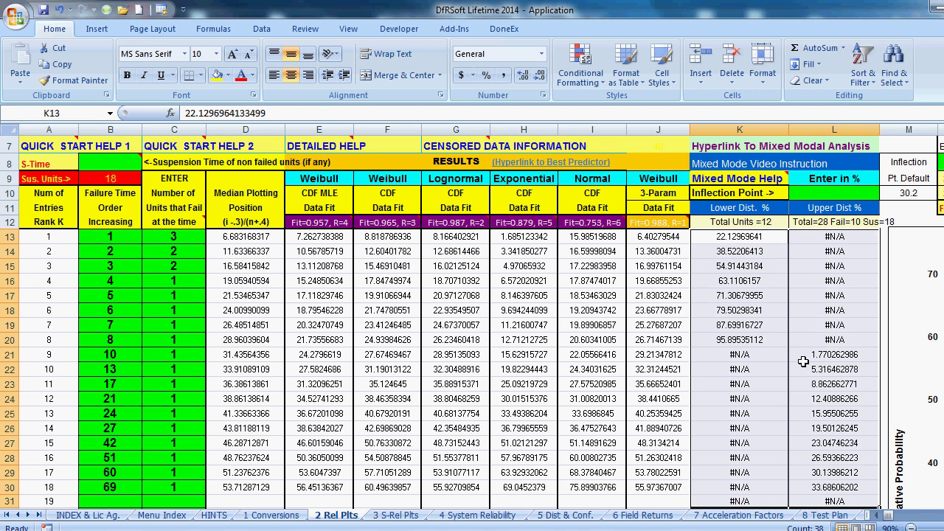
left_click(836, 189)
type("43")
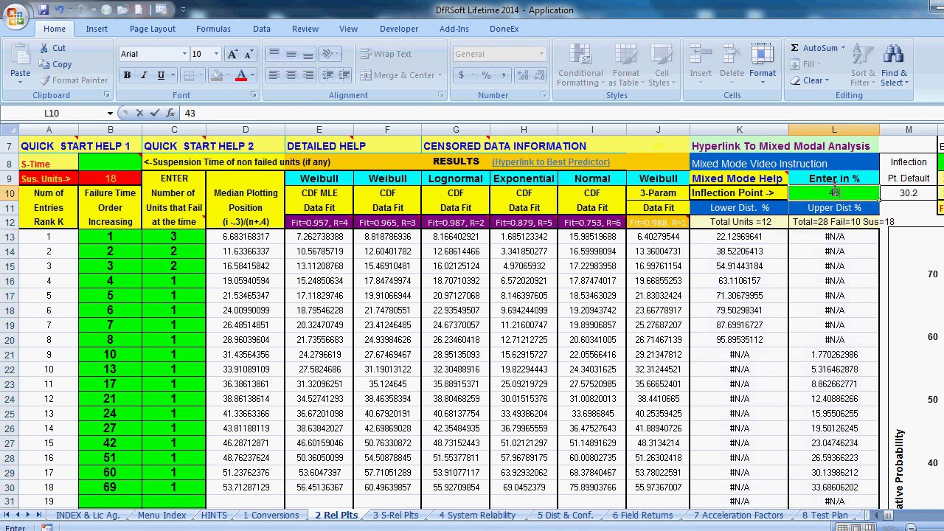
key("Return")
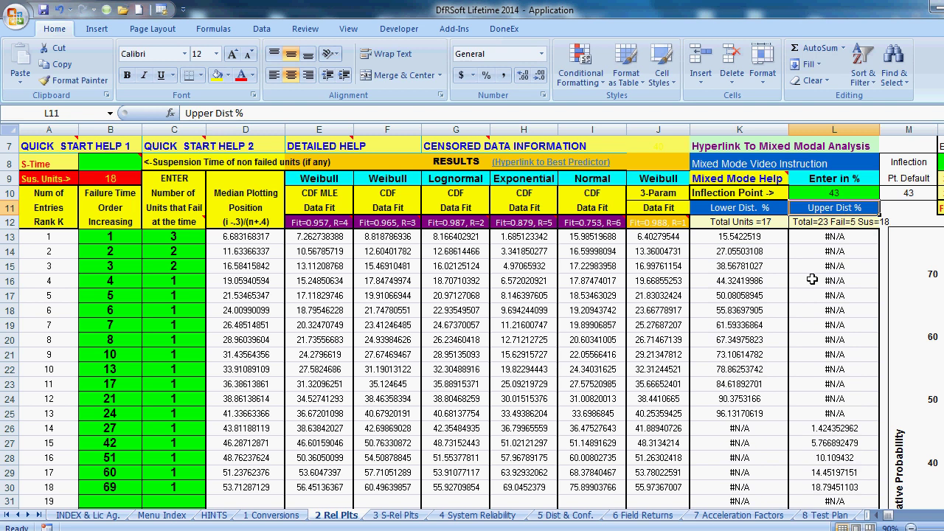
Examine the lower distribution percentages in K13:K25 and the upper ones in L26:L30, enlarging the sheet to 100%.
left_click_drag(760, 238, 748, 414)
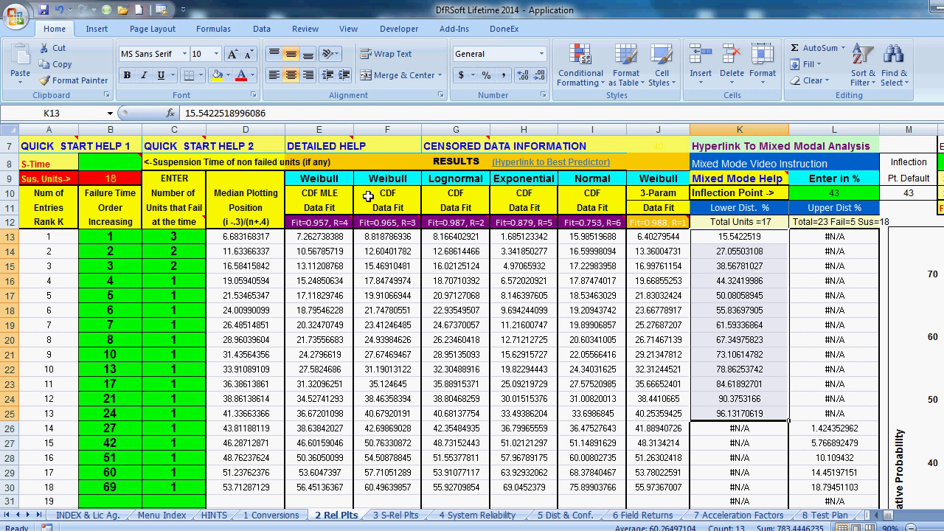
left_click(723, 414)
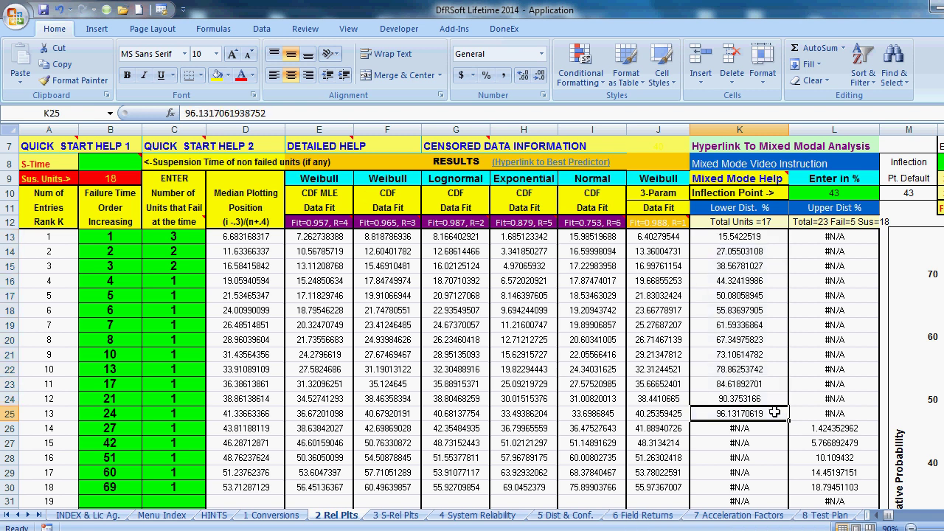
scroll(781, 362, "down", 2)
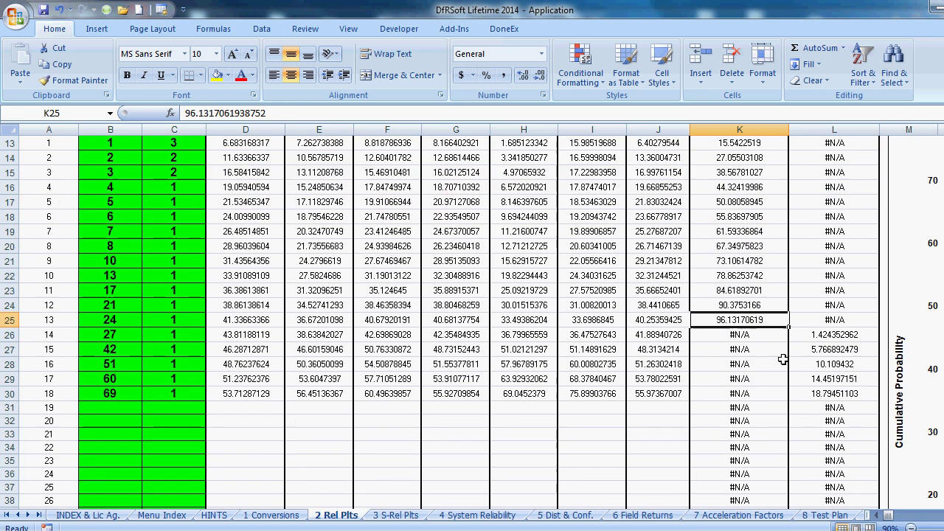
left_click(820, 337)
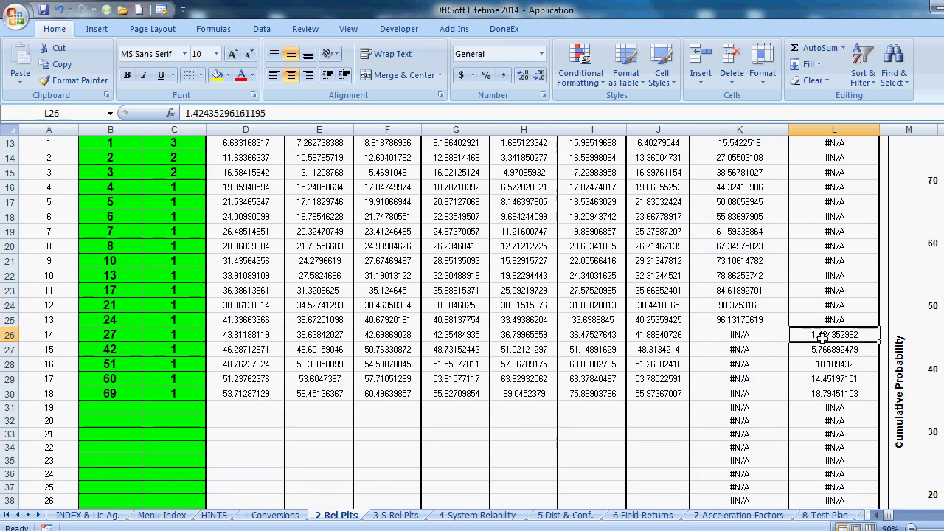
left_click(822, 396)
left_click(938, 528)
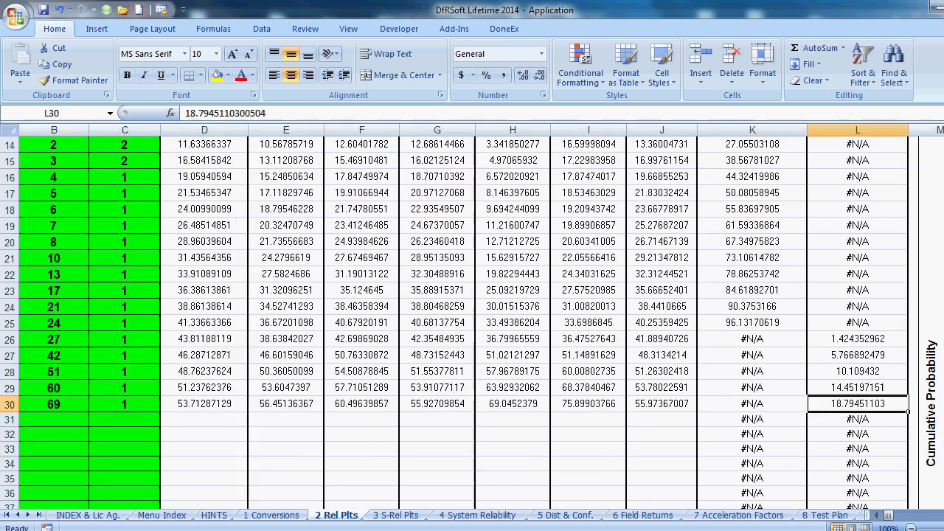
scroll(860, 384, "up", 1)
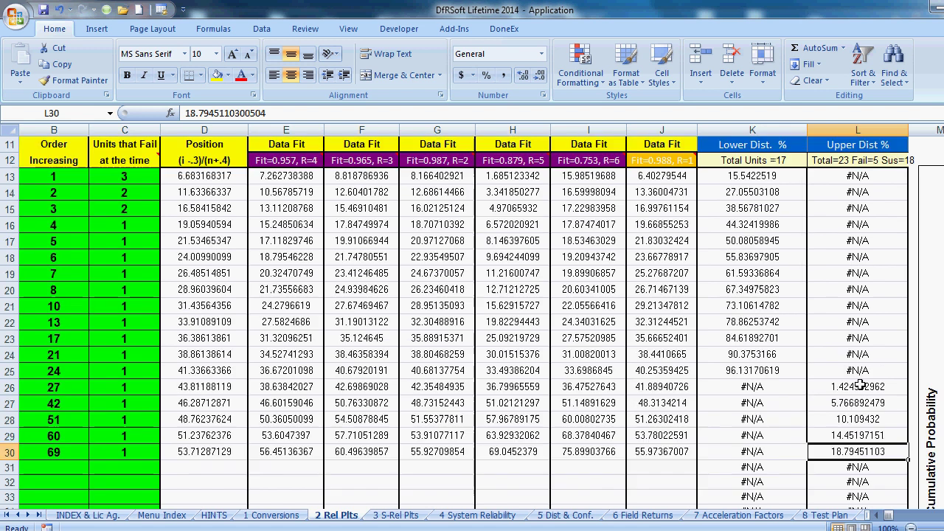
left_click_drag(861, 391, 861, 451)
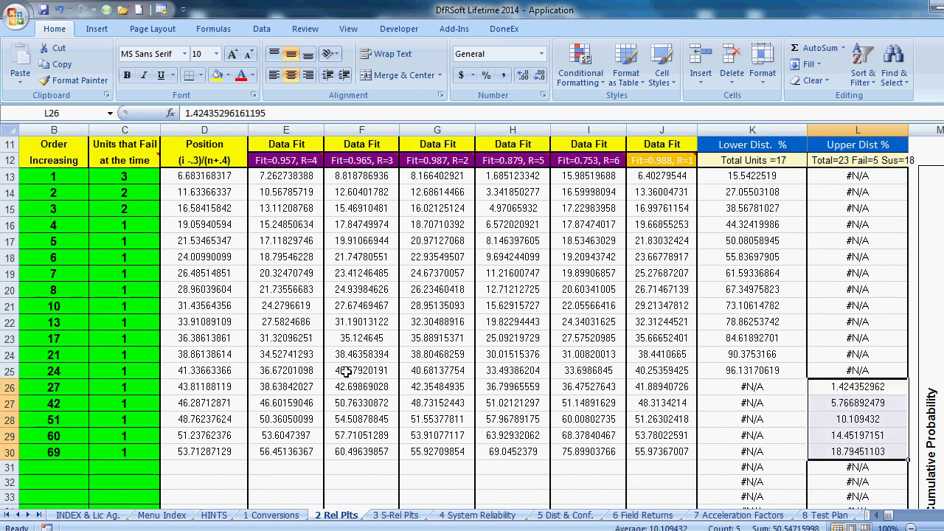
Check the suspended units in cell B9 against the upper distribution percentages in L26:L30.
scroll(183, 443, "up", 2)
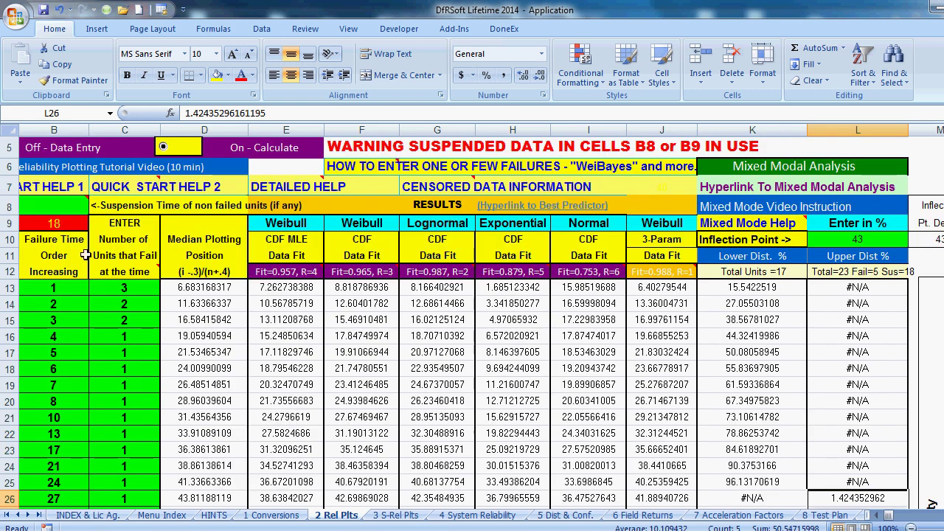
left_click(60, 223)
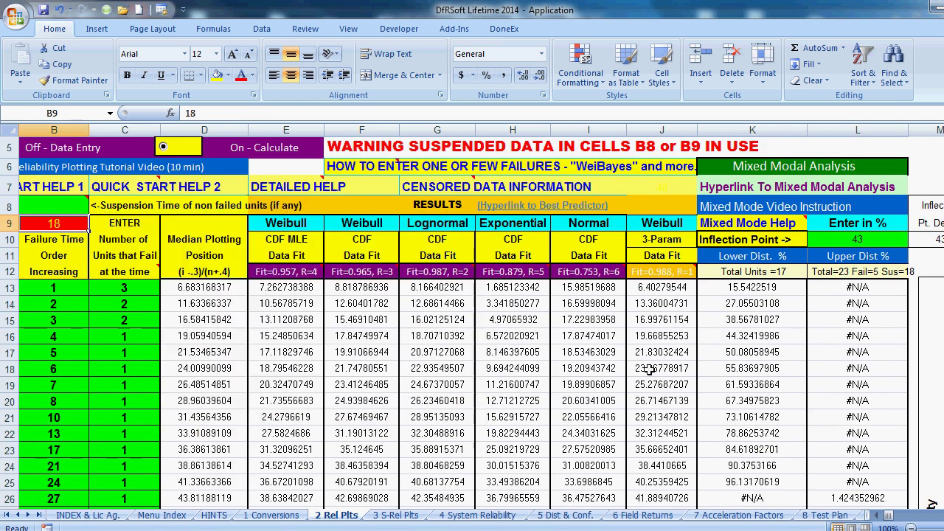
scroll(790, 295, "down", 3)
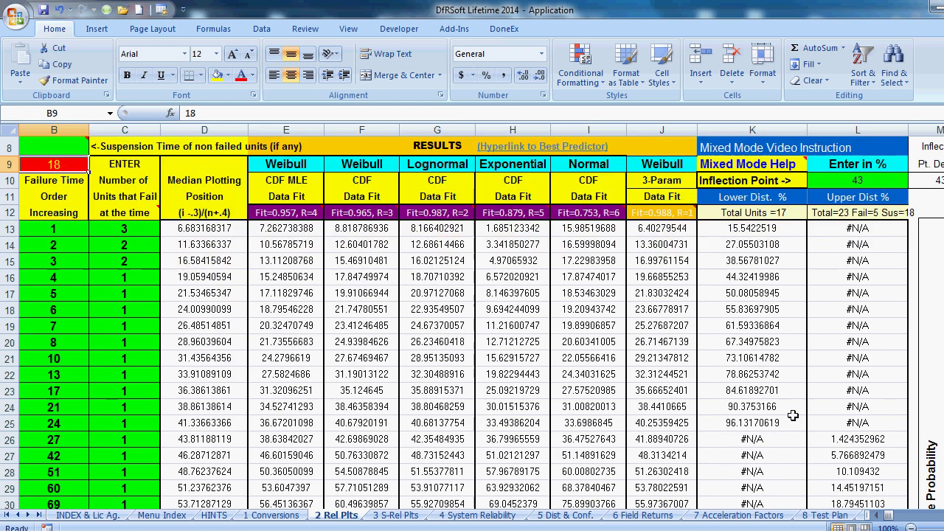
left_click_drag(863, 339, 854, 407)
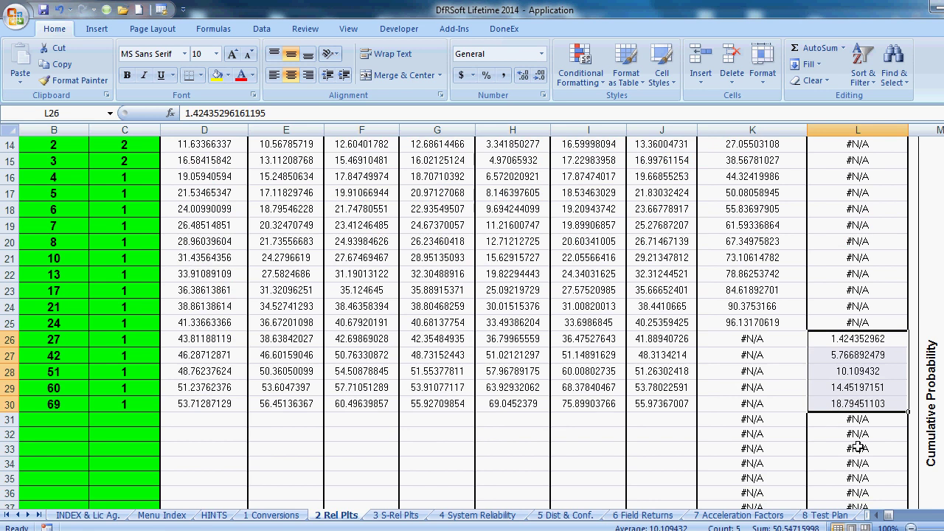
Follow the hyperlink to the mixed modal analysis and inspect the Beta and characteristic life values in the Weibull bimodal regression results.
scroll(837, 418, "up", 4)
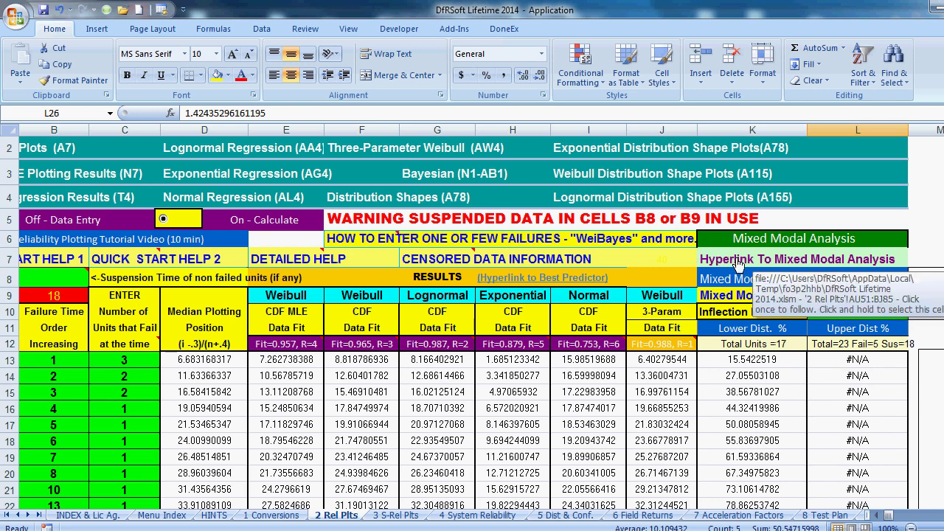
left_click(738, 264)
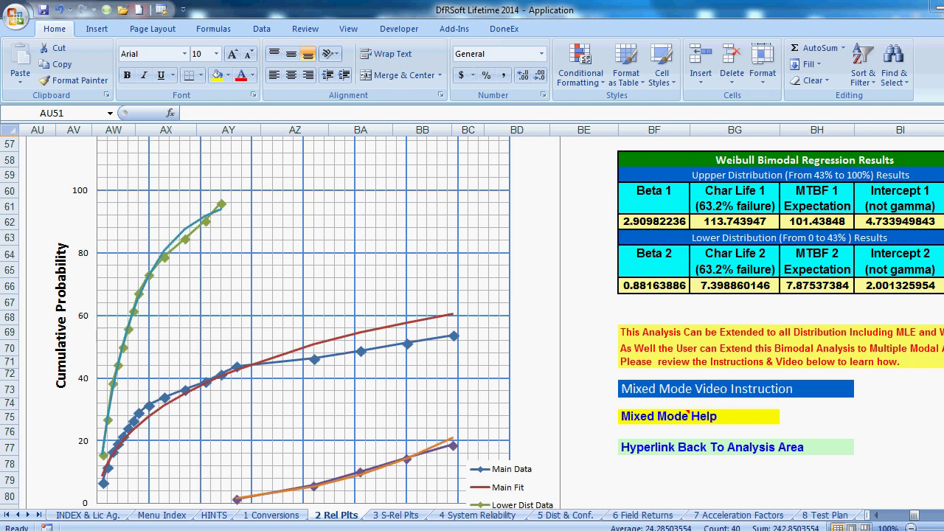
scroll(472, 317, "right", 3)
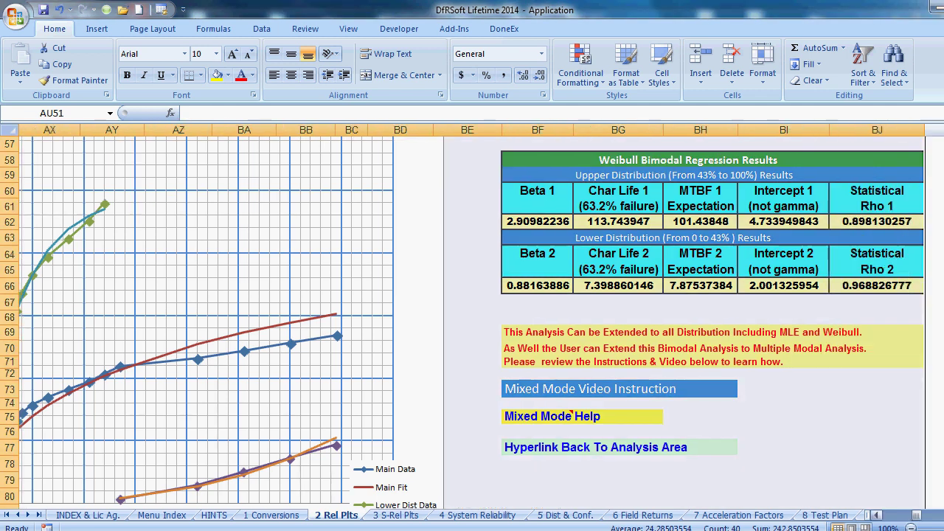
scroll(472, 317, "right", 1)
left_click(483, 221)
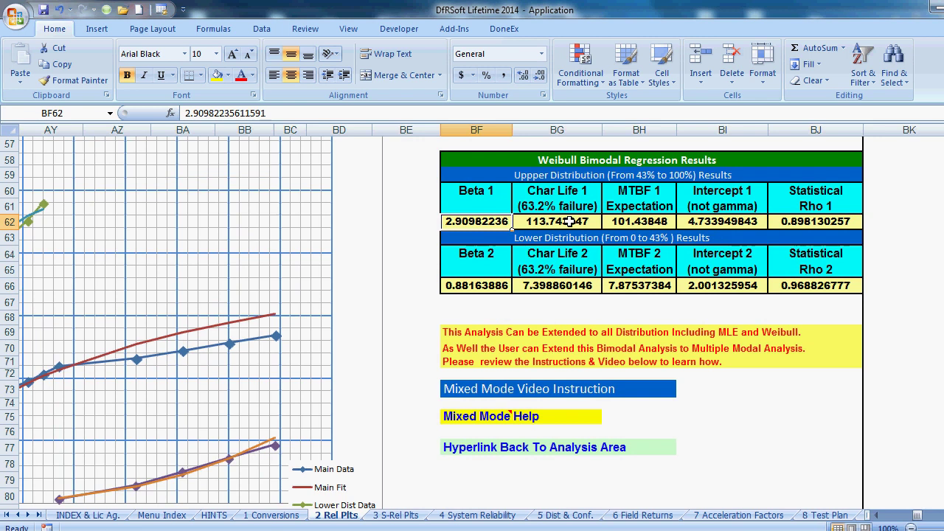
left_click(492, 286)
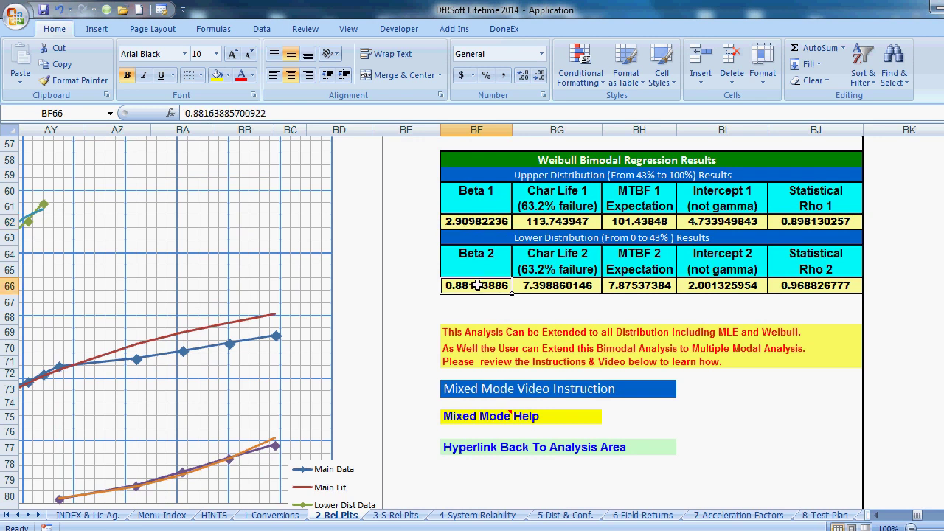
left_click(537, 288)
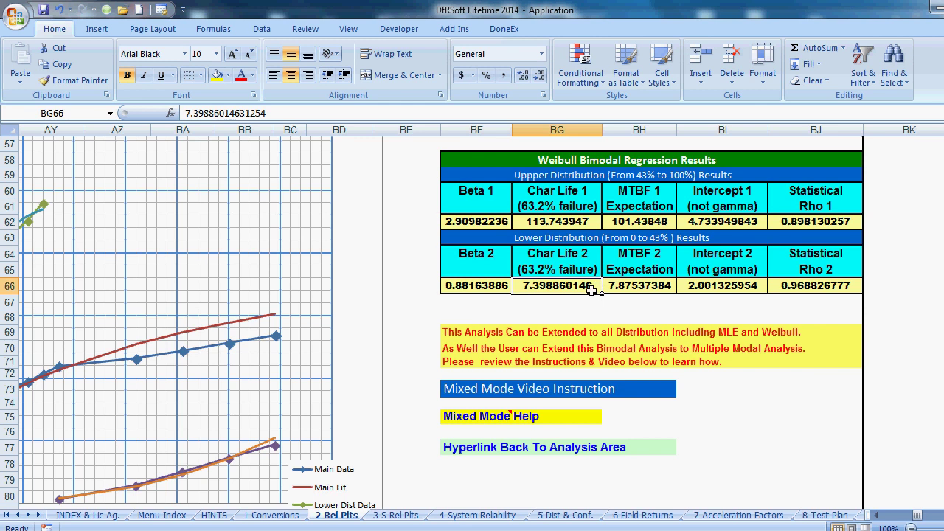
Review the bimodal cumulative probability plot, and follow the hyperlink back to the reliability plotting analysis area at column A.
left_click(878, 517)
left_click(878, 516)
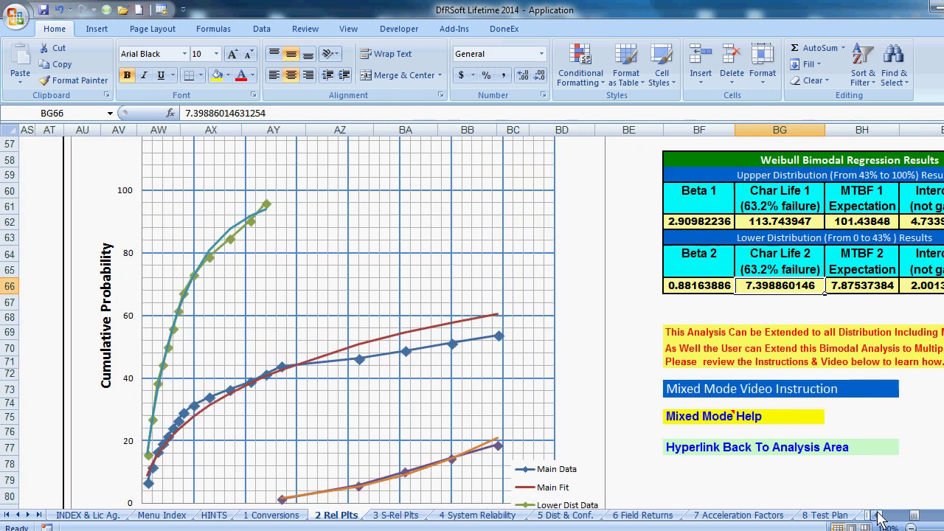
left_click(708, 315)
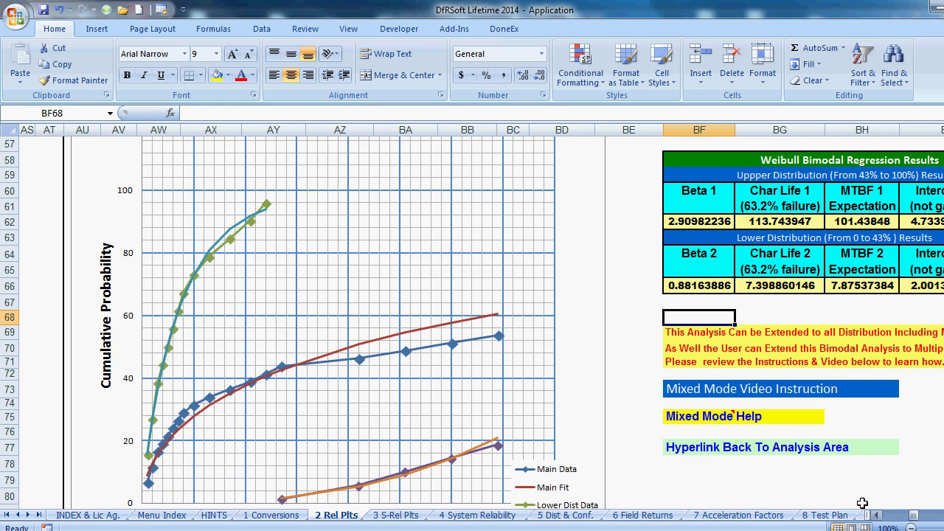
left_click(686, 450)
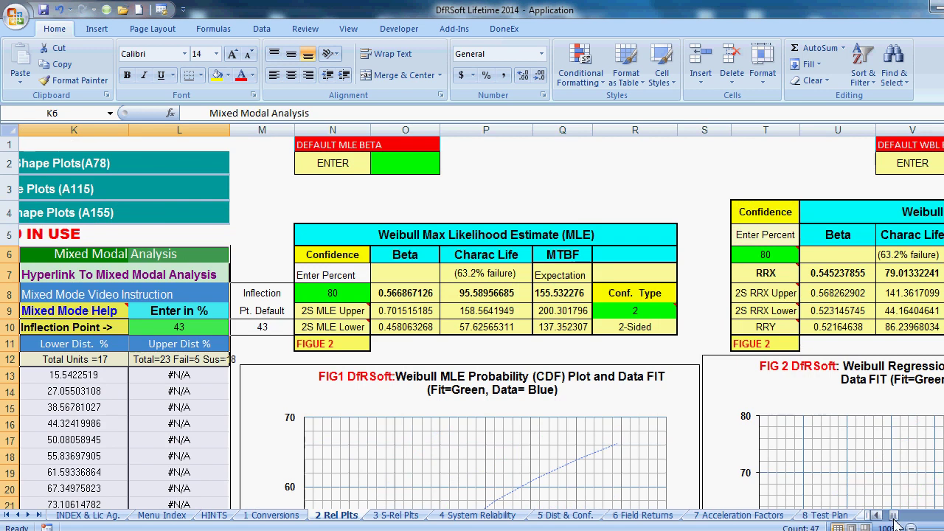
left_click_drag(893, 515, 872, 514)
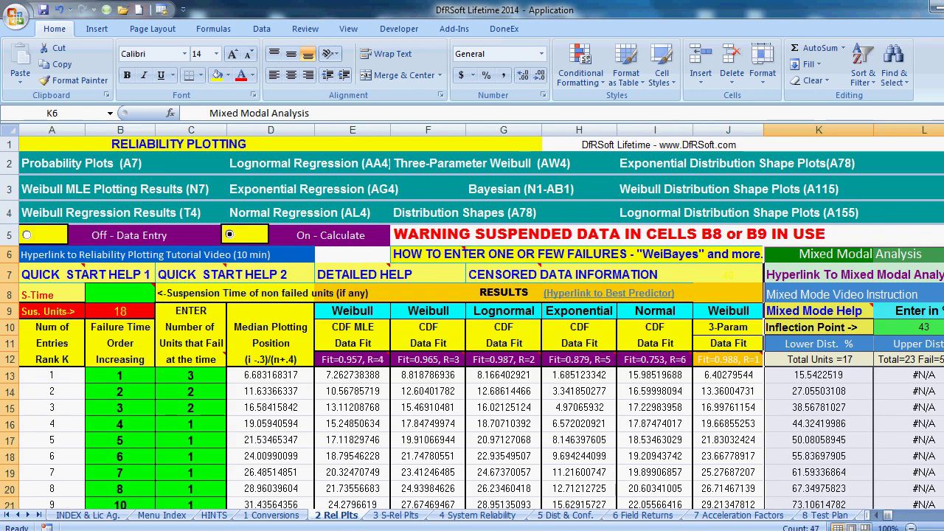
Open the 3 S-Rel Plts sheet, inspect the failure/suspension entries in column D, and follow the hyperlink to its mixed modal analysis.
left_click(929, 456)
scroll(929, 455, "down", 1)
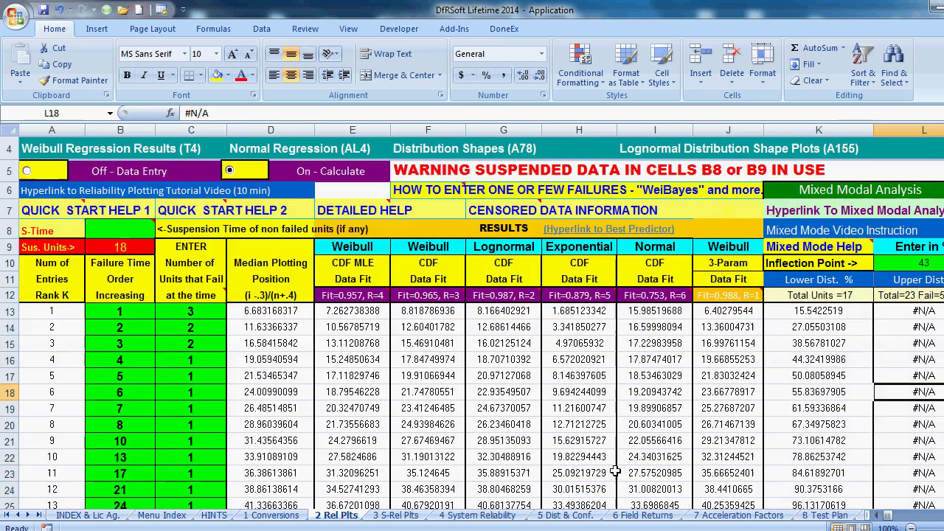
left_click(407, 516)
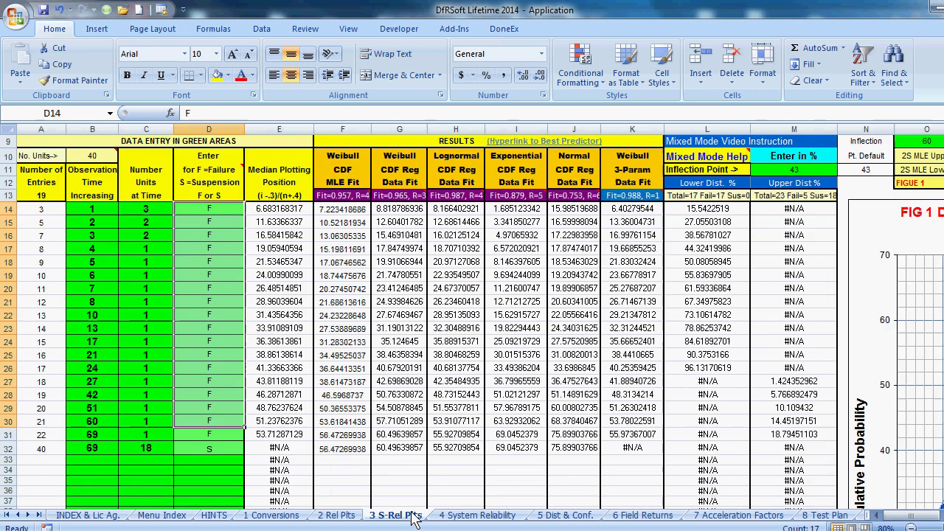
scroll(666, 328, "up", 1)
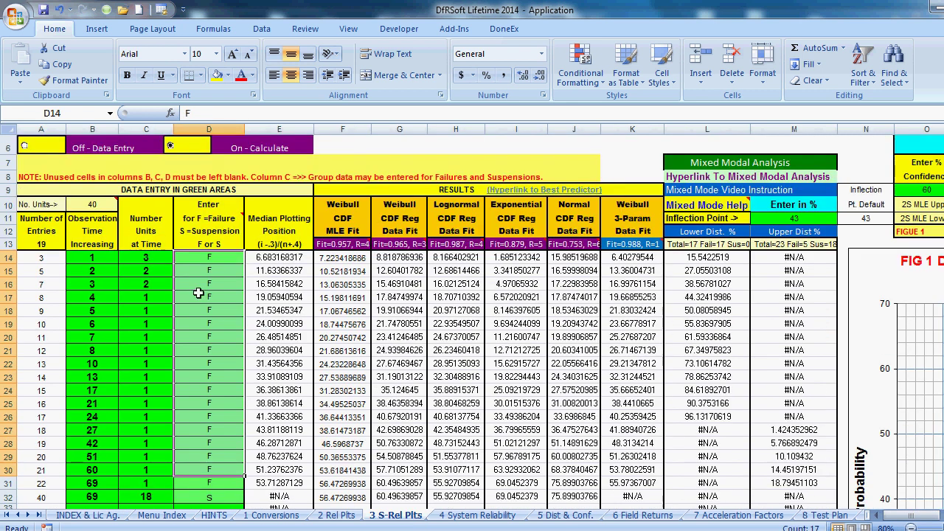
left_click(210, 337)
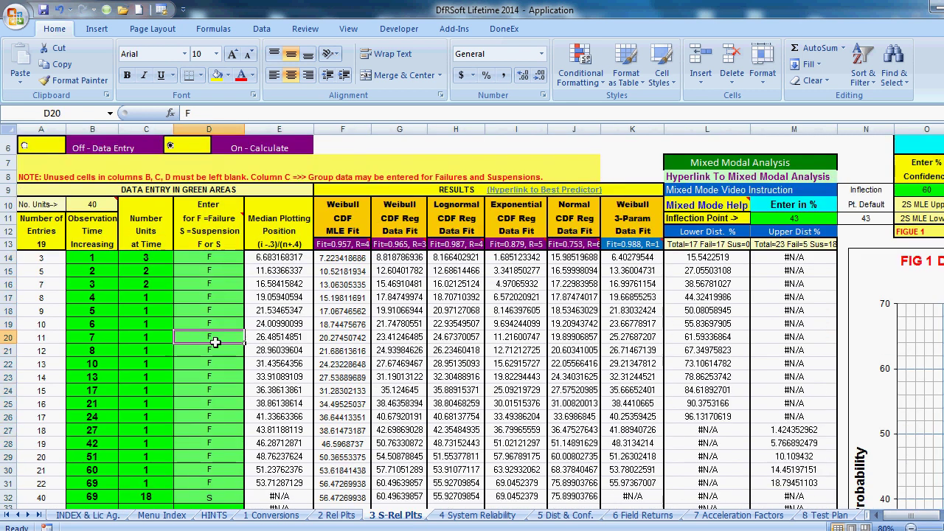
left_click(698, 187)
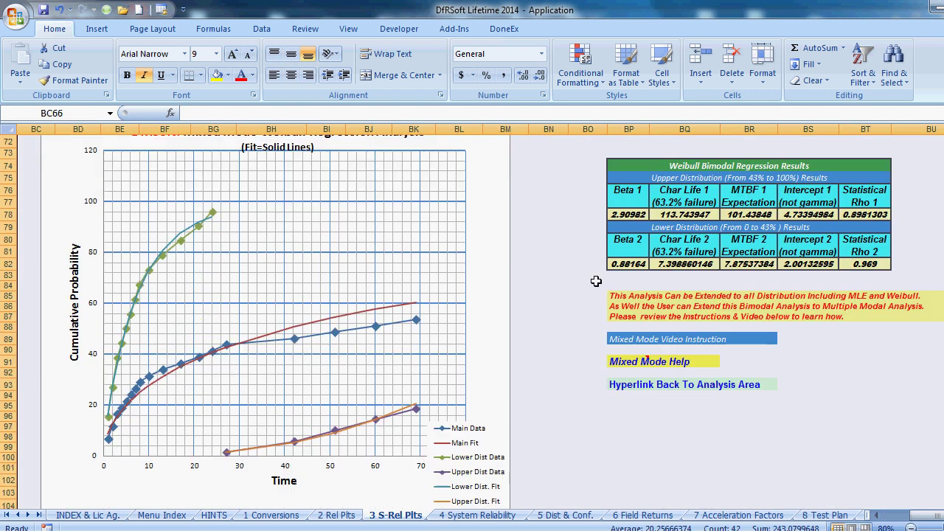
Return to the 2 Rel Plts sheet and compare the upper distribution percentages in L26:L30 with the failure entry in B26:C26.
left_click(336, 515)
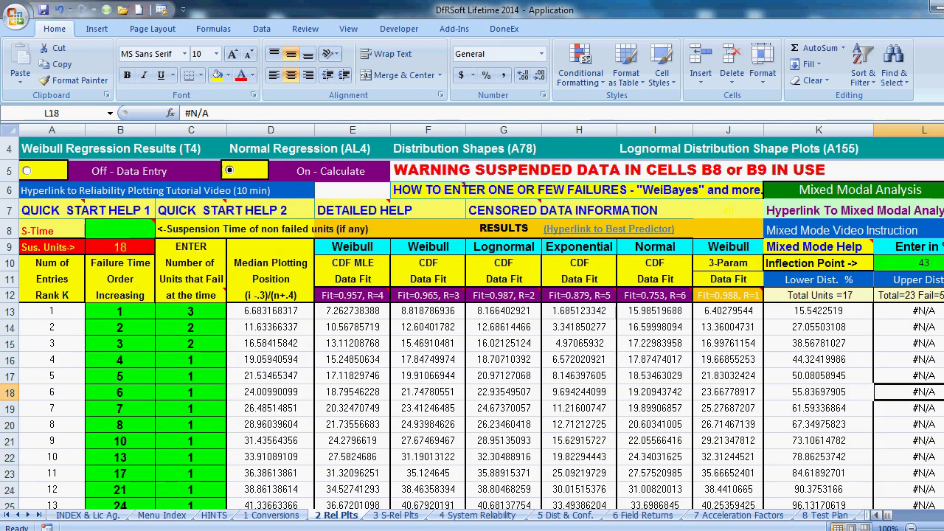
scroll(472, 324, "right", 1)
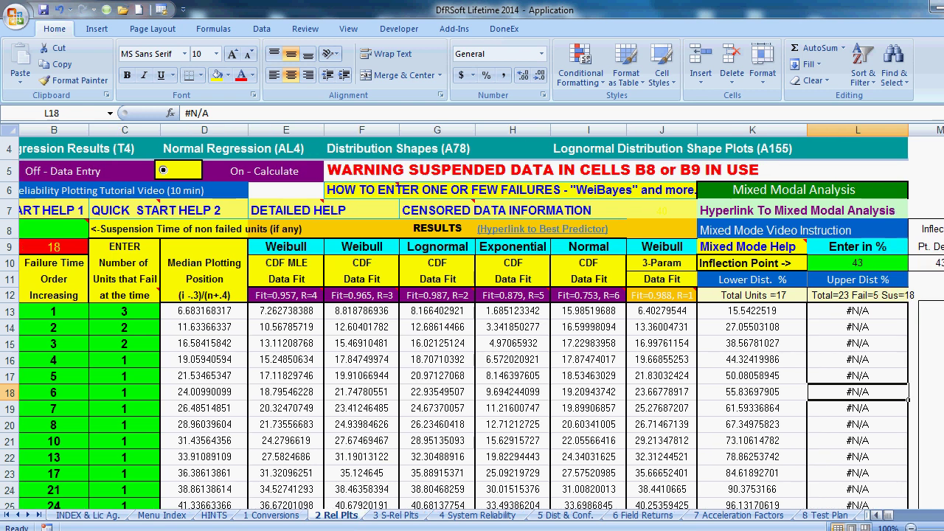
scroll(821, 183, "down", 6)
left_click_drag(843, 209, 851, 274)
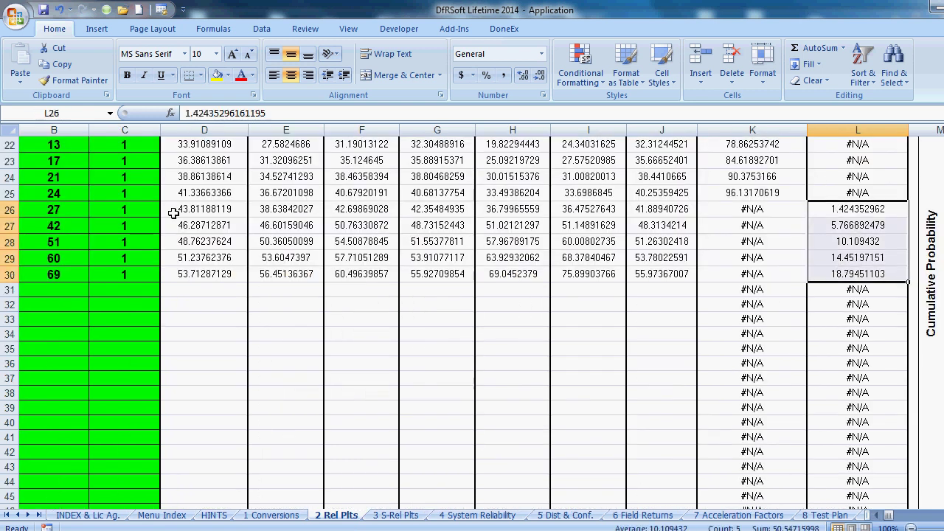
left_click(54, 209)
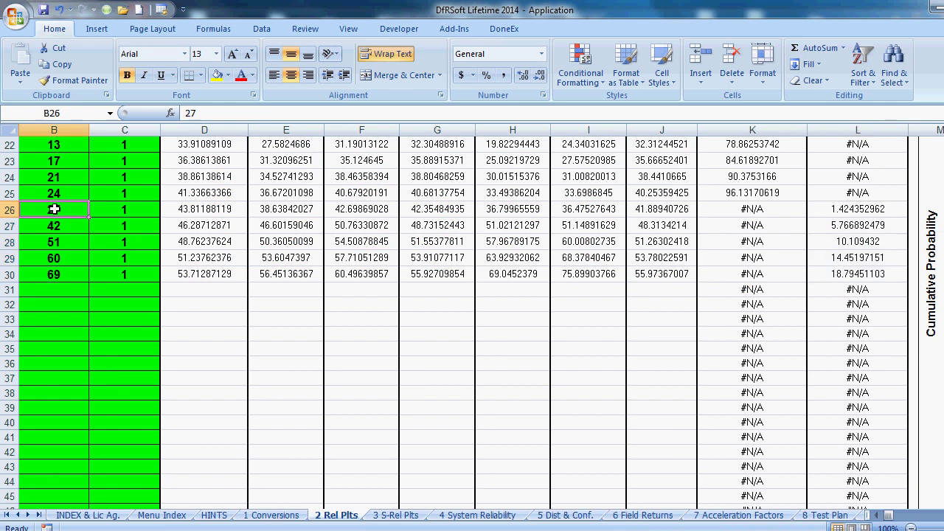
left_click_drag(54, 209, 122, 211)
Clear the failure times and unit counts in rows 29 and 30 of columns B and C.
left_click(56, 273)
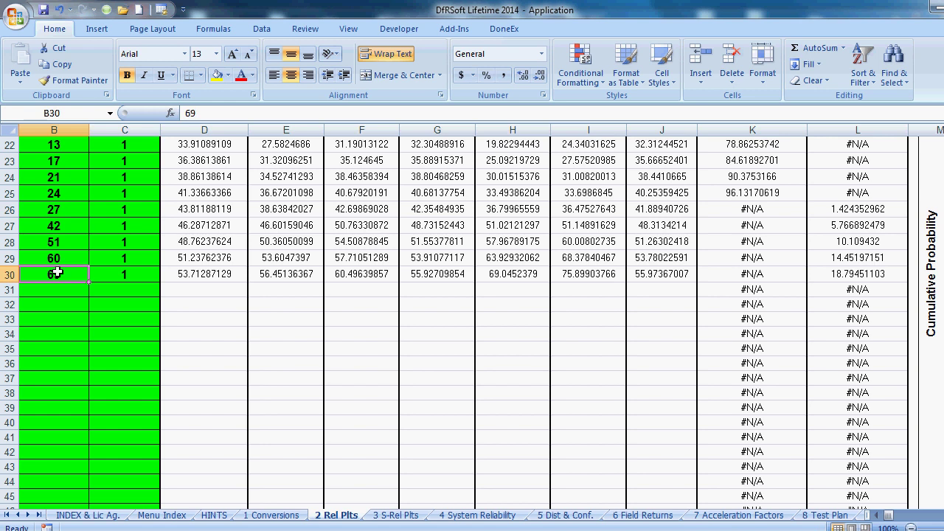
key("Delete")
left_click(129, 274)
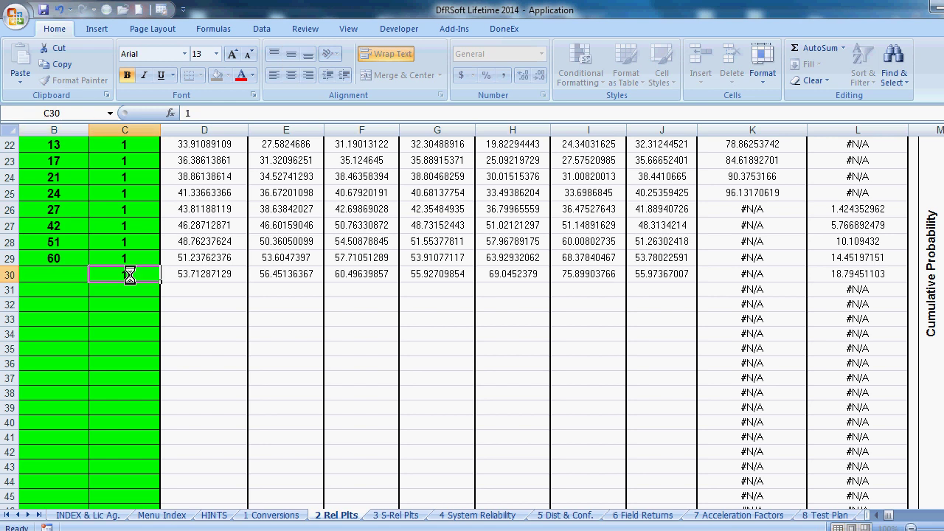
key("Delete")
left_click(121, 256)
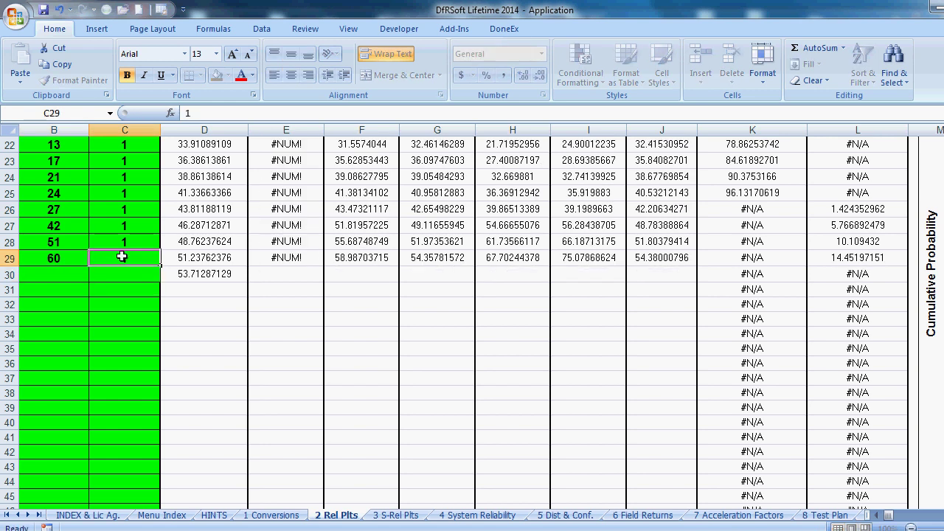
key("Delete")
left_click(65, 257)
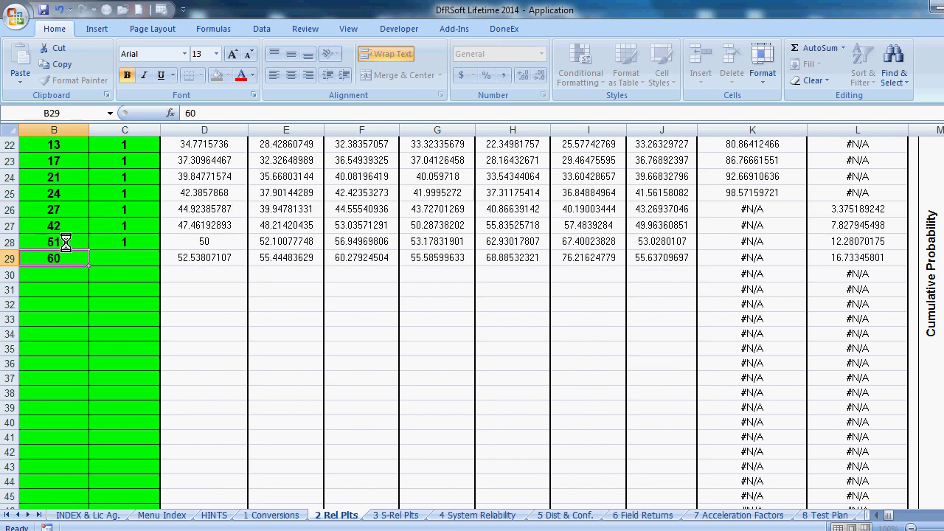
key("Delete")
Clear the failure times and unit counts in rows 27 and 28, leaving 27 as the last failure time.
left_click(65, 242)
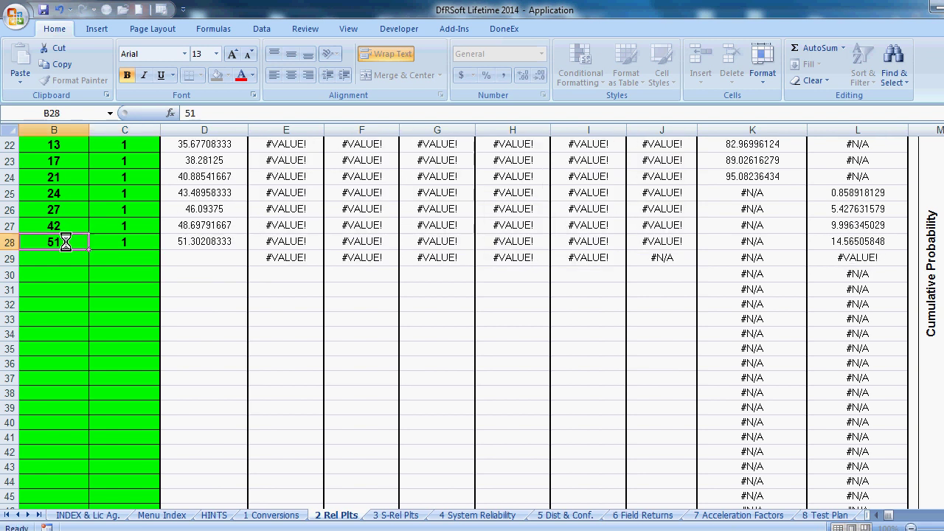
key("Delete")
left_click(126, 242)
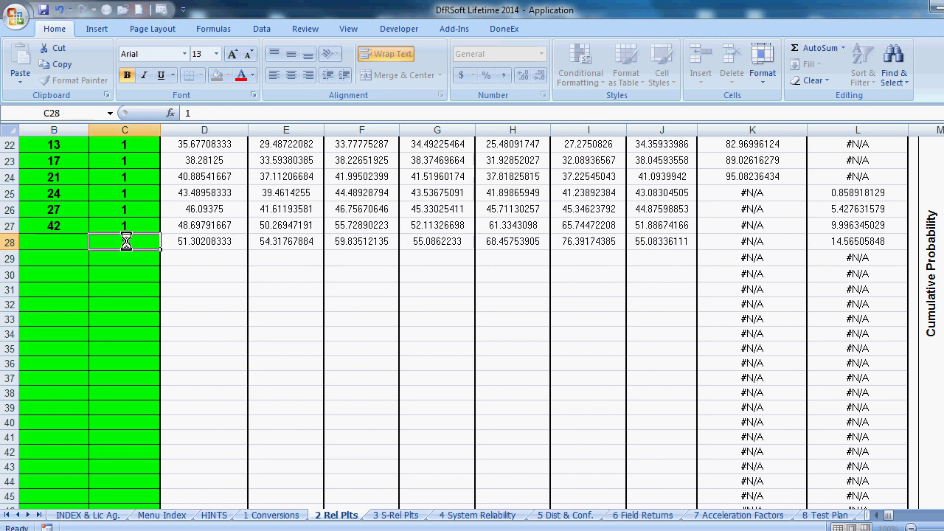
key("BackSpace")
left_click(126, 226)
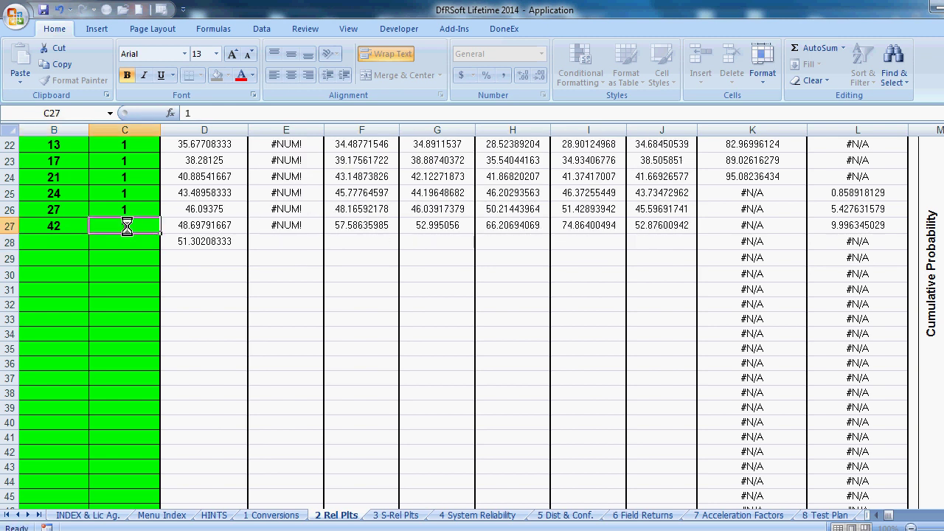
left_click(47, 226)
key("BackSpace")
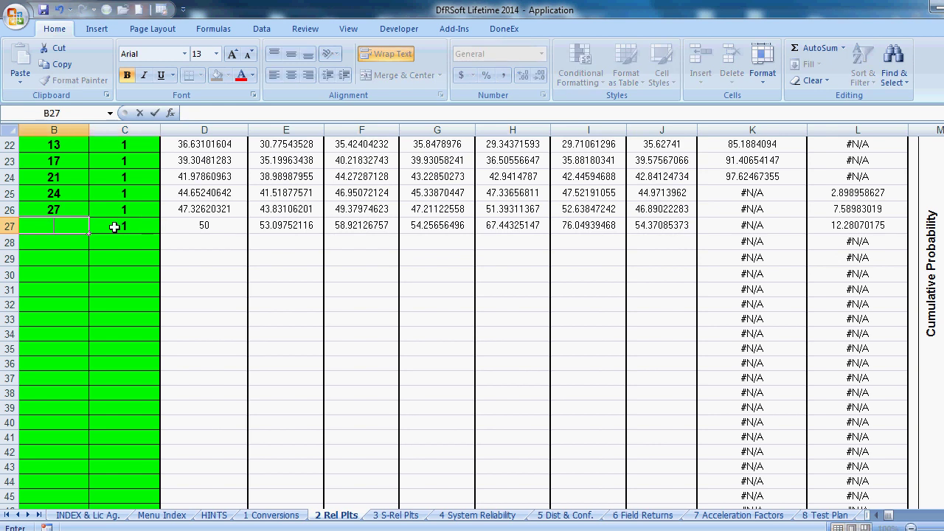
left_click(115, 227)
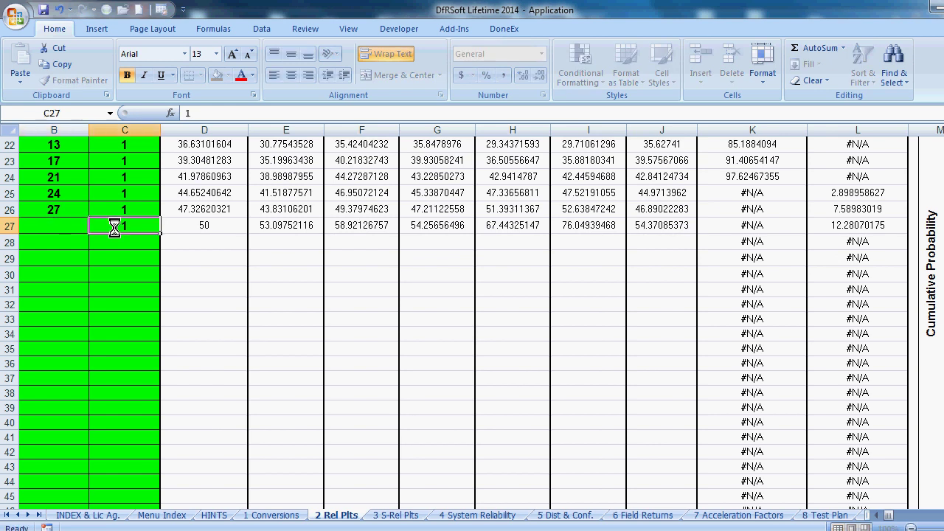
key("Delete")
left_click(89, 253)
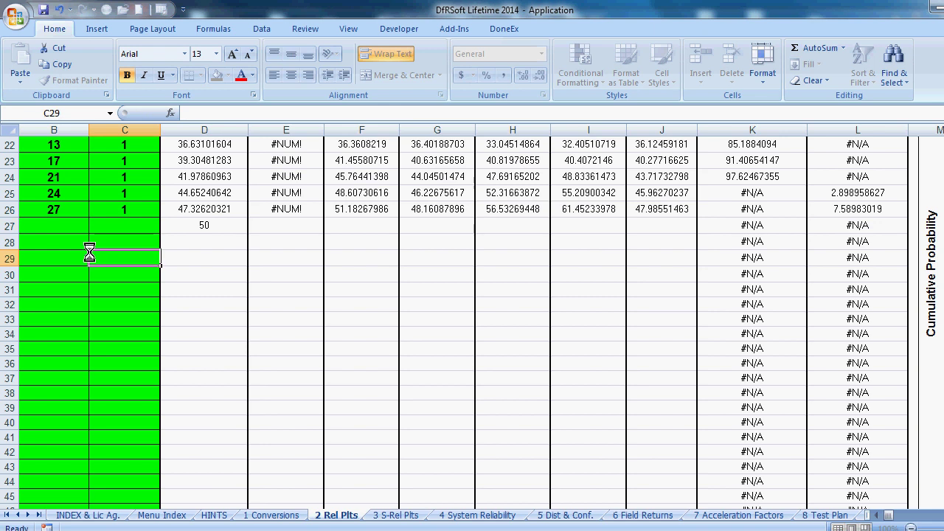
Clear the mixed modal inflection point percentage in cell L10.
scroll(59, 236, "up", 3)
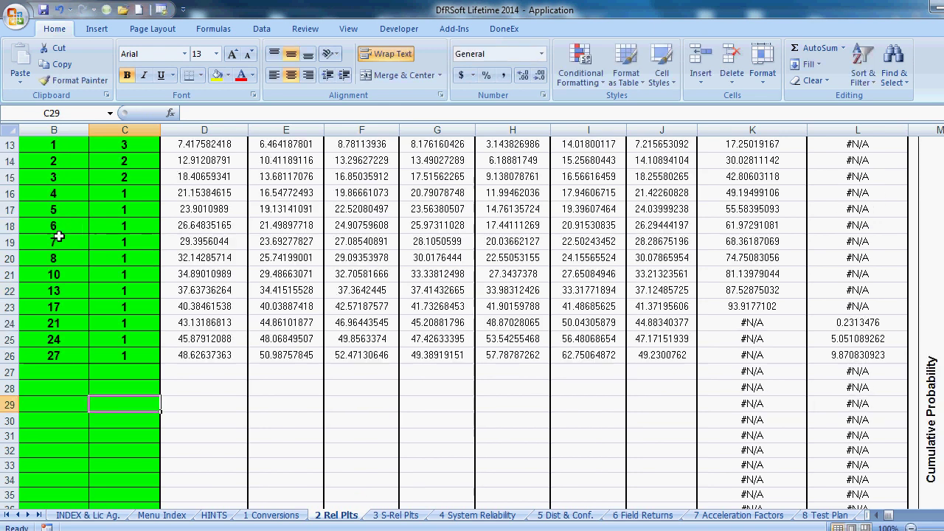
scroll(58, 236, "up", 2)
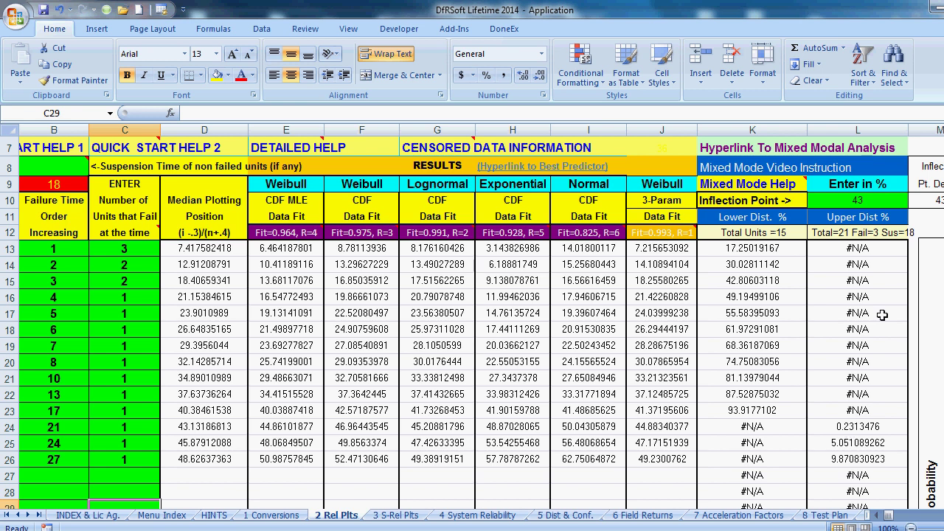
left_click(851, 203)
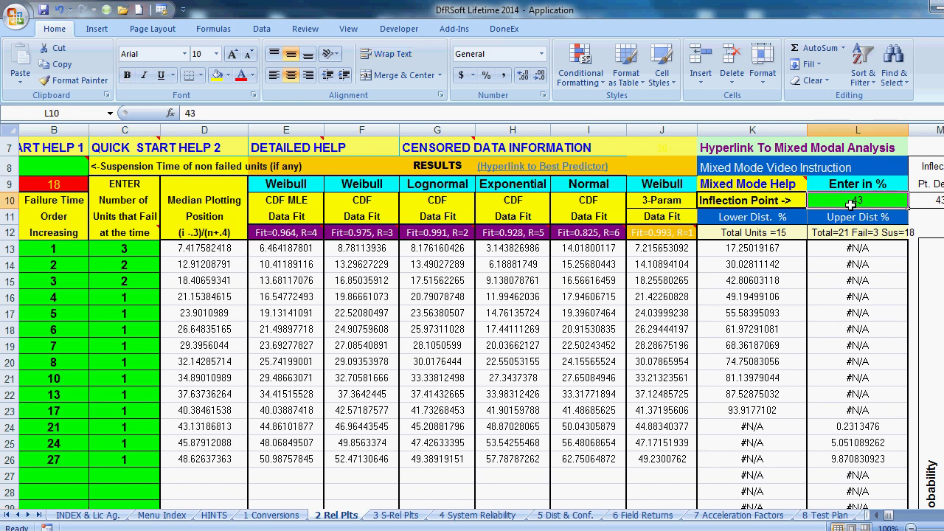
key("Delete")
left_click(907, 232)
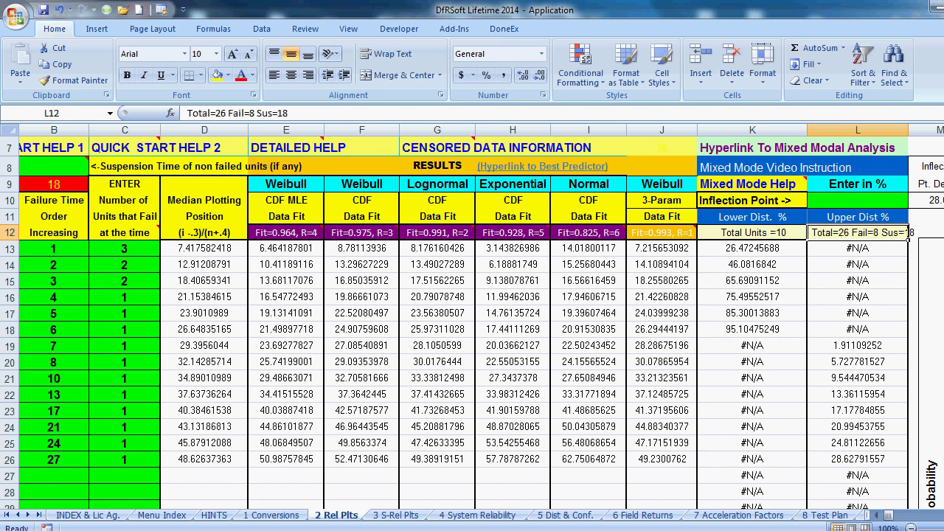
Examine the cumulative probability plots across columns O to AA, and return to the distribution fit results beside the failure data at column A.
scroll(481, 322, "right", 5)
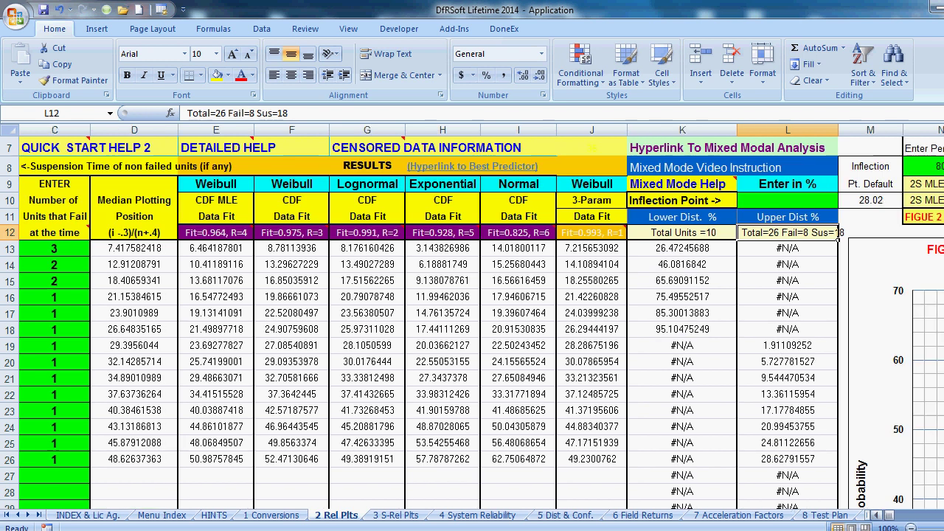
scroll(937, 419, "down", 2)
scroll(936, 419, "down", 4)
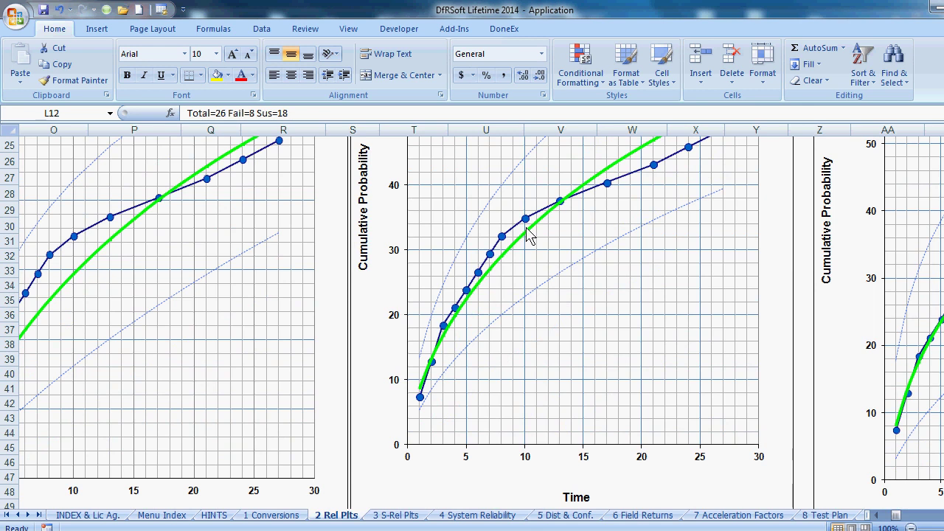
scroll(596, 256, "up", 2)
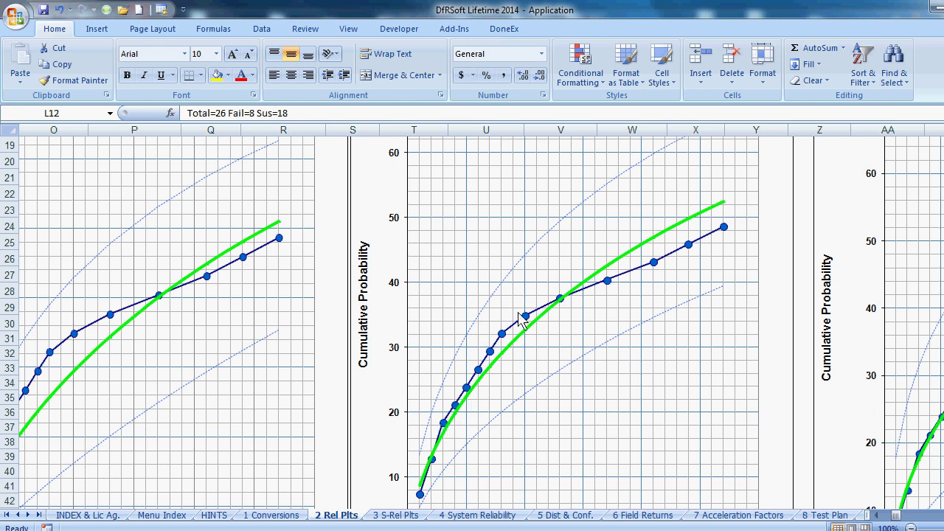
left_click_drag(897, 522, 888, 522)
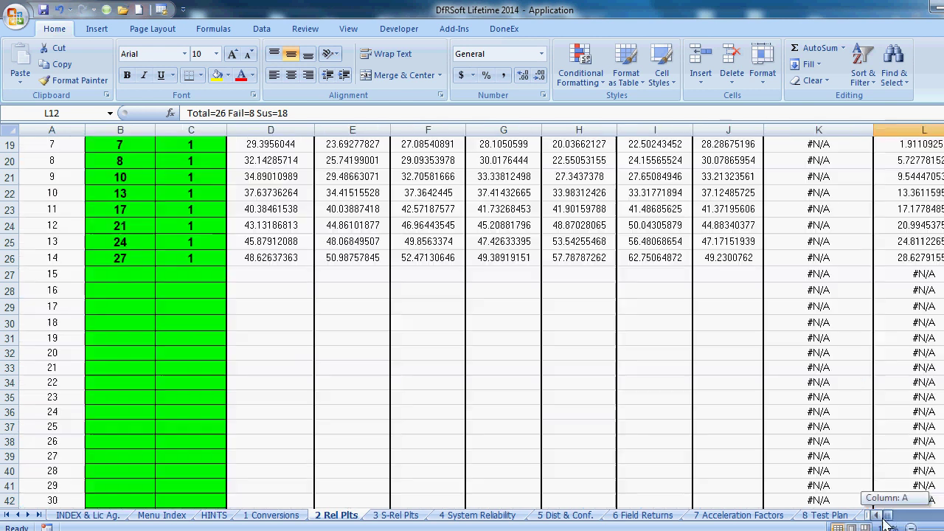
scroll(733, 399, "up", 3)
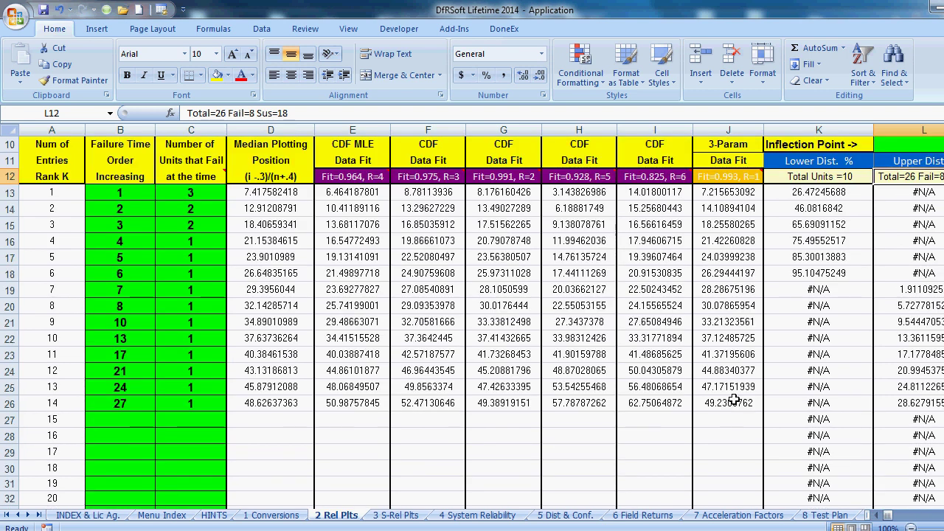
scroll(733, 399, "up", 1)
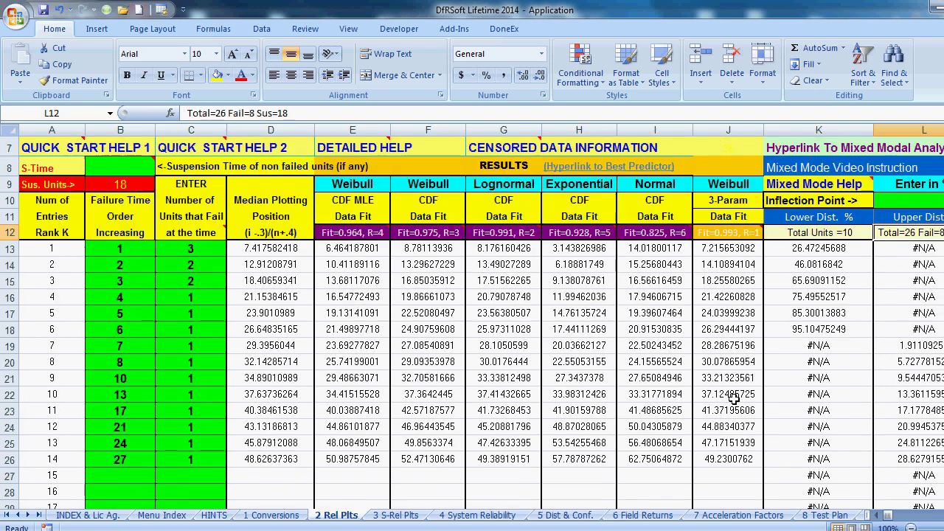